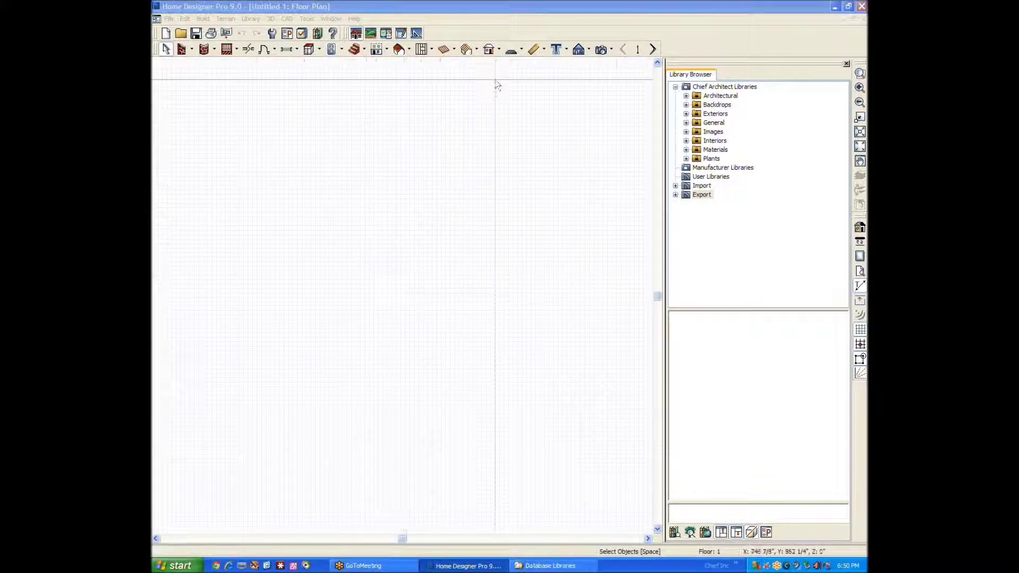
Select Manufacturer Libraries, then preview the Plants library's categories, such as Annuals, Shrubs and Trees
{"action": "left_click", "coordinate": [698, 168]}
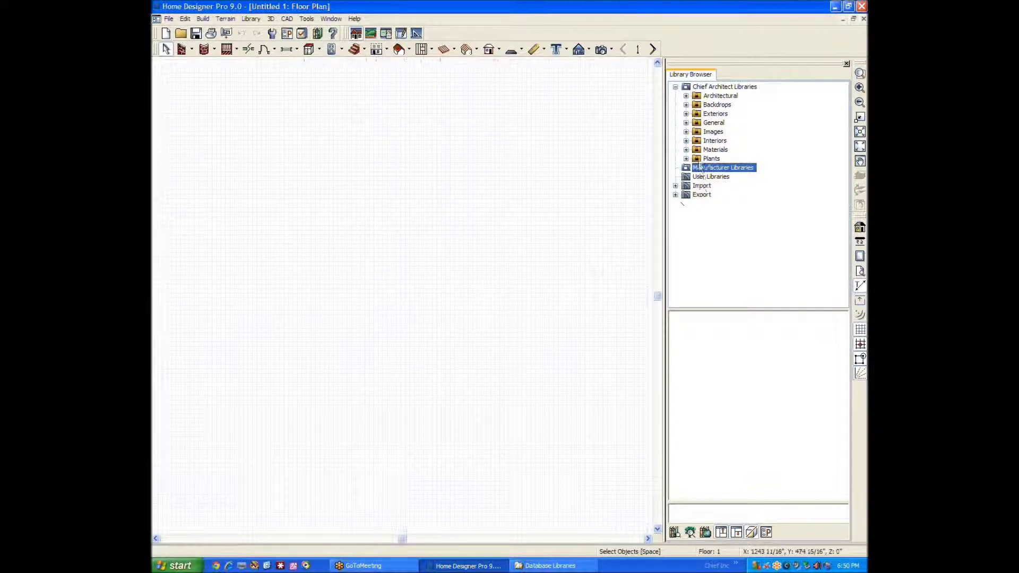
{"action": "left_click", "coordinate": [701, 159]}
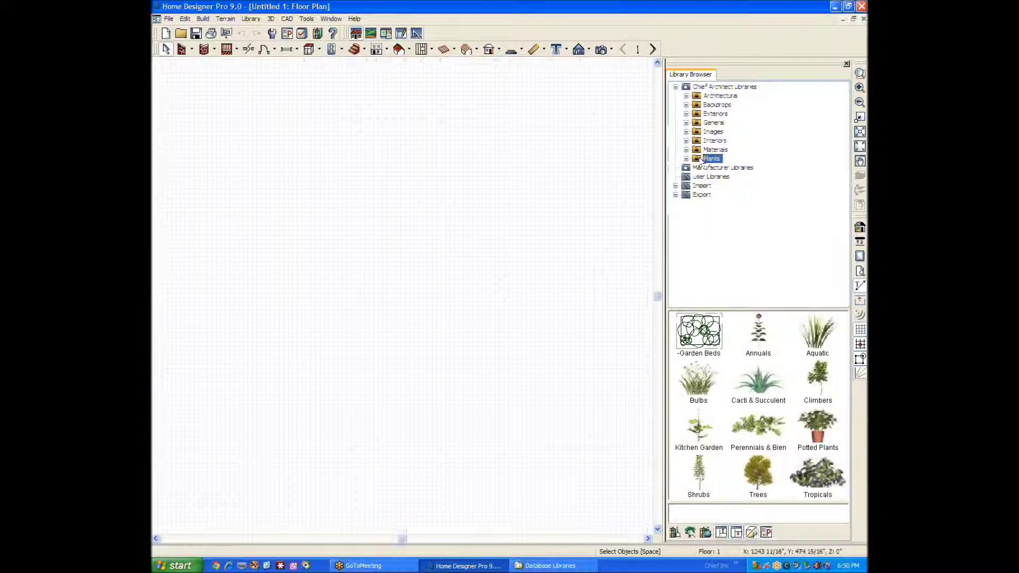
Choose Copy to Export from the Plants library's context menu to copy Plants into Export
{"action": "right_click", "coordinate": [701, 160]}
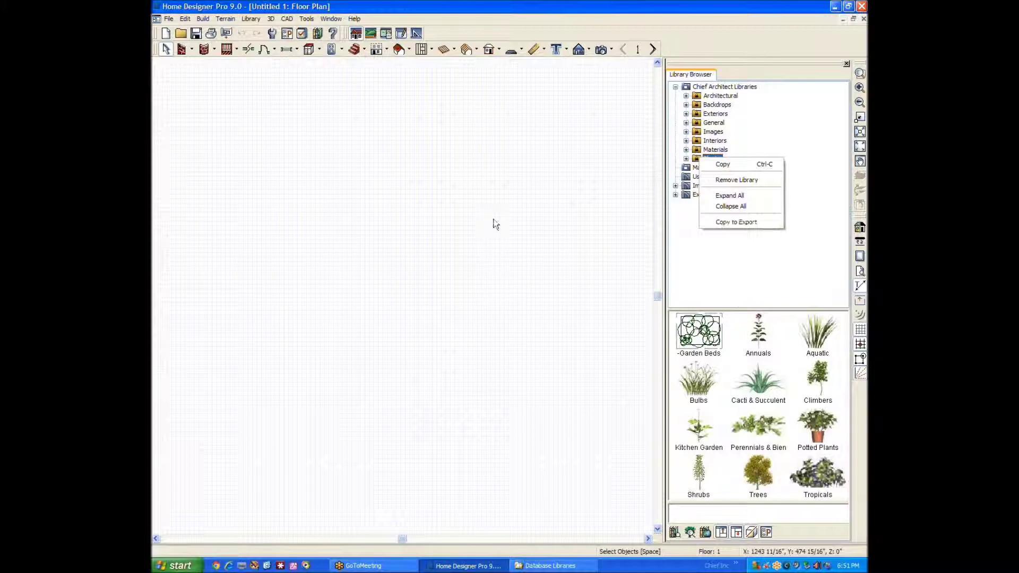
{"action": "left_click", "coordinate": [773, 62]}
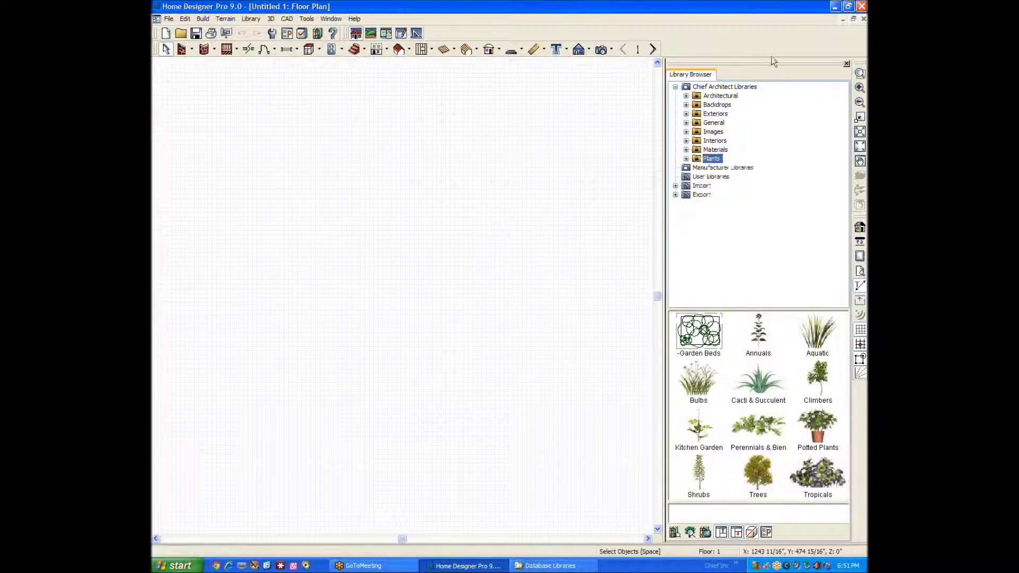
{"action": "right_click", "coordinate": [709, 180]}
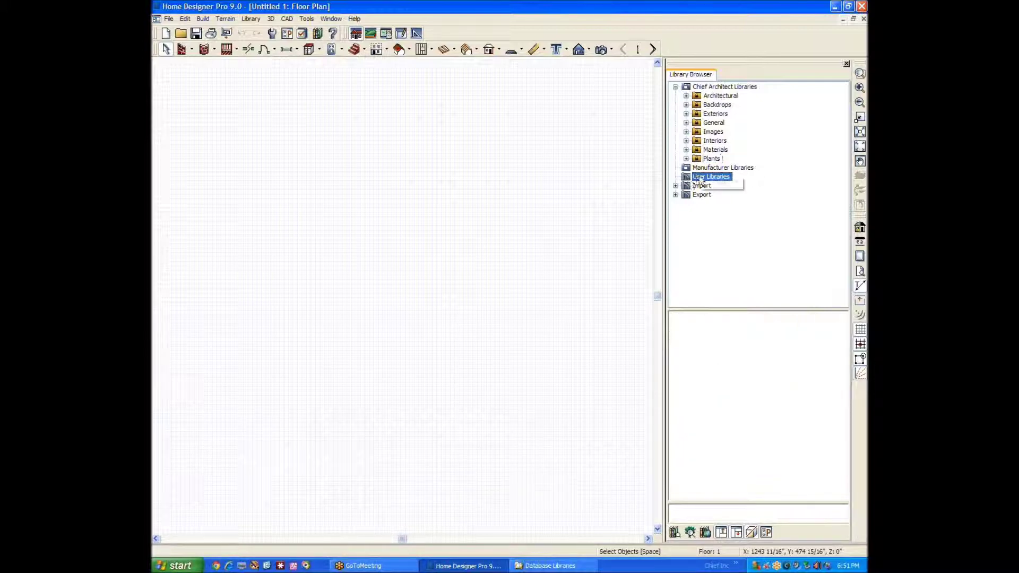
{"action": "mouse_move", "coordinate": [707, 182]}
{"action": "left_click", "coordinate": [703, 158]}
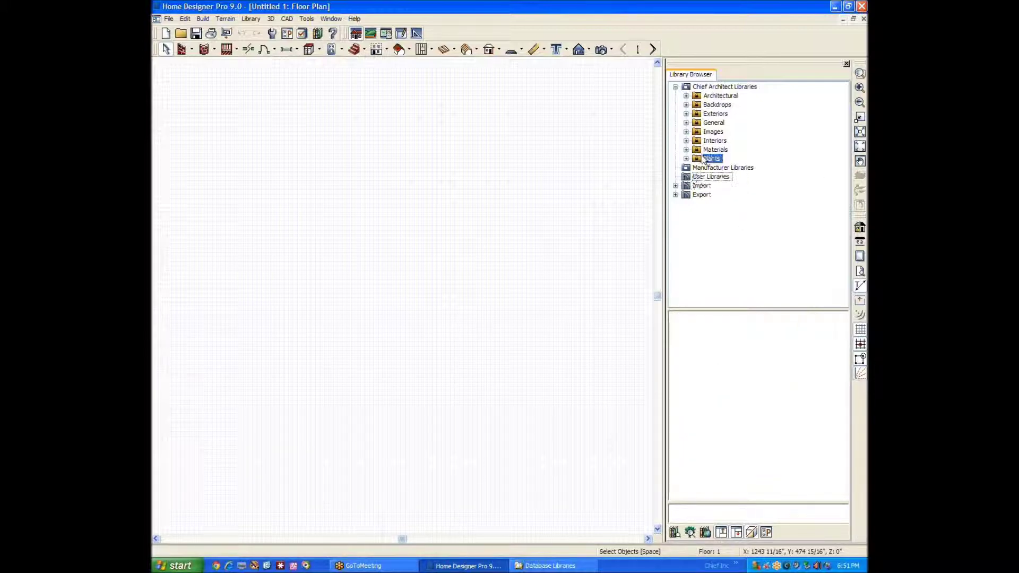
{"action": "right_click", "coordinate": [703, 158]}
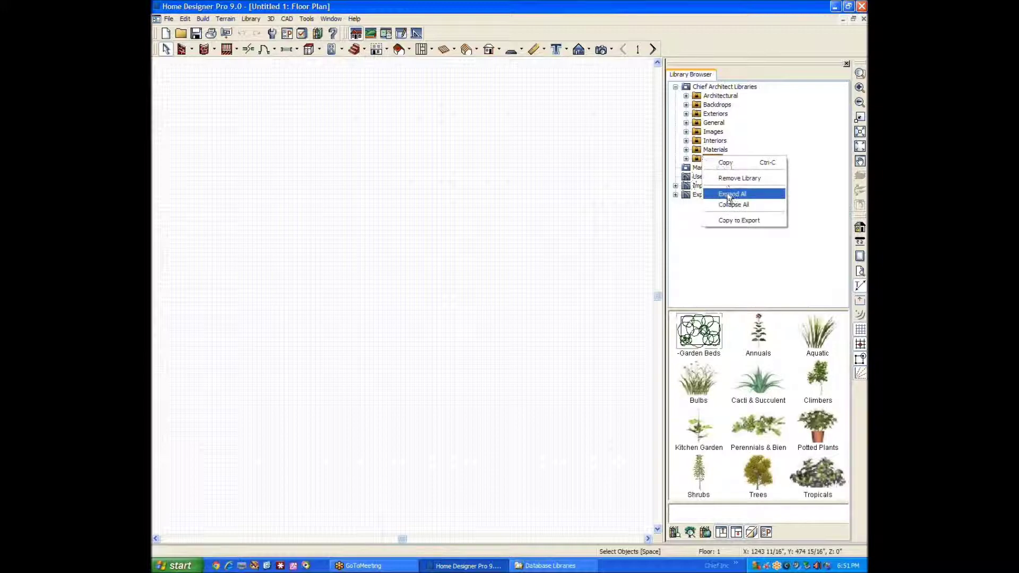
{"action": "left_click", "coordinate": [750, 222]}
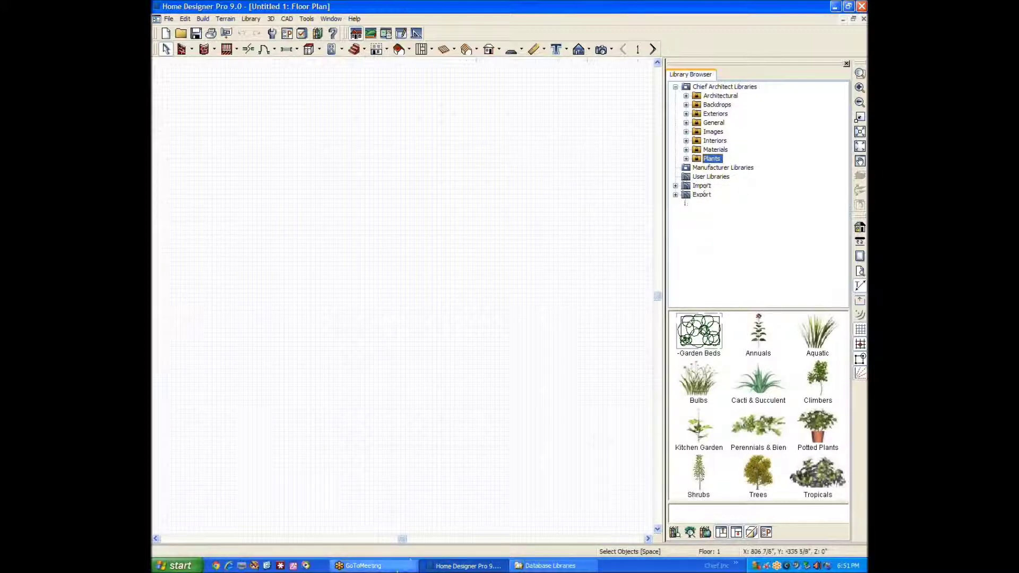
Expand Import and Export, then check Database Libraries in the Import Library dialog and cancel
{"action": "left_click", "coordinate": [675, 186]}
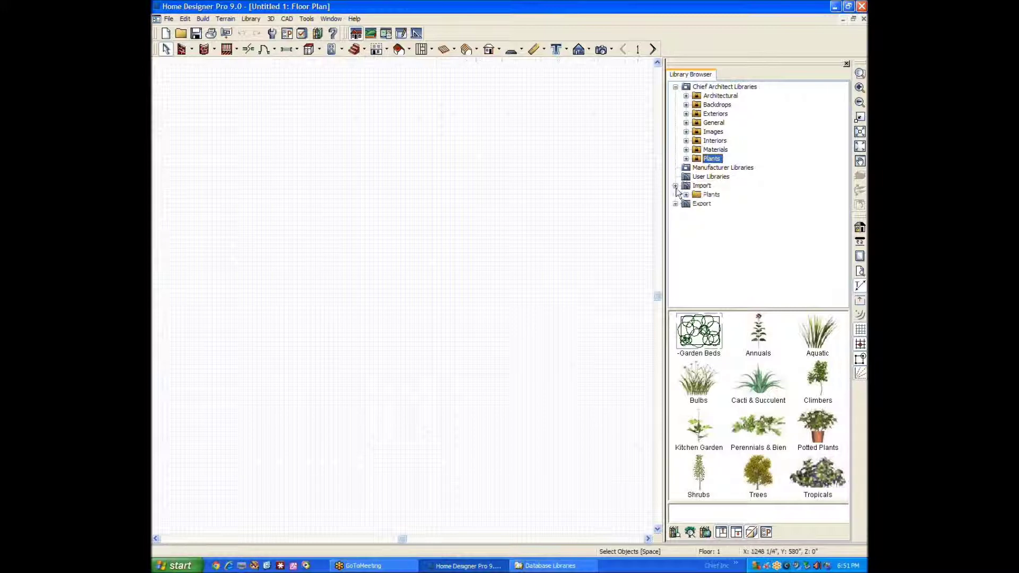
{"action": "left_click", "coordinate": [675, 203]}
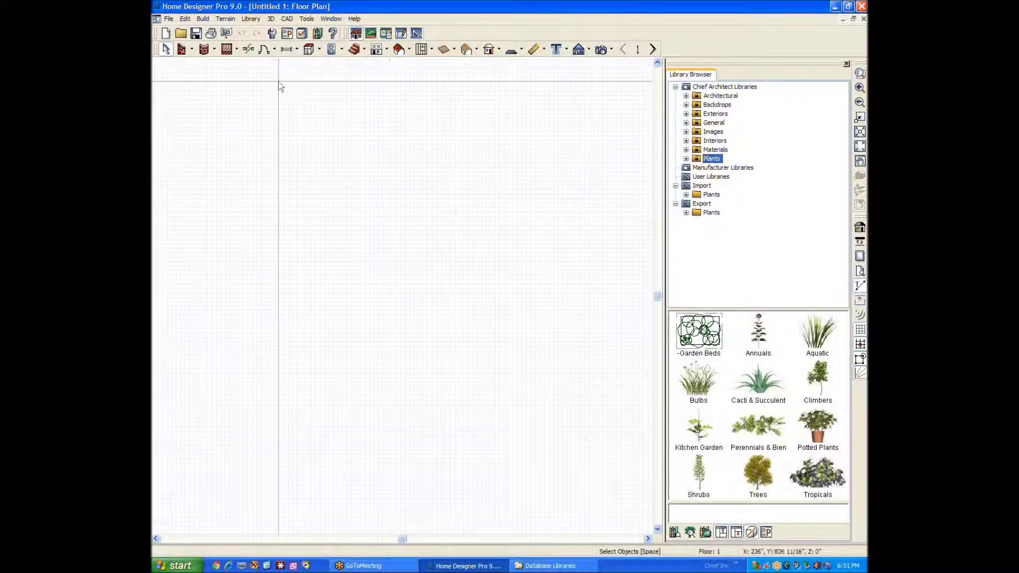
{"action": "left_click", "coordinate": [255, 21]}
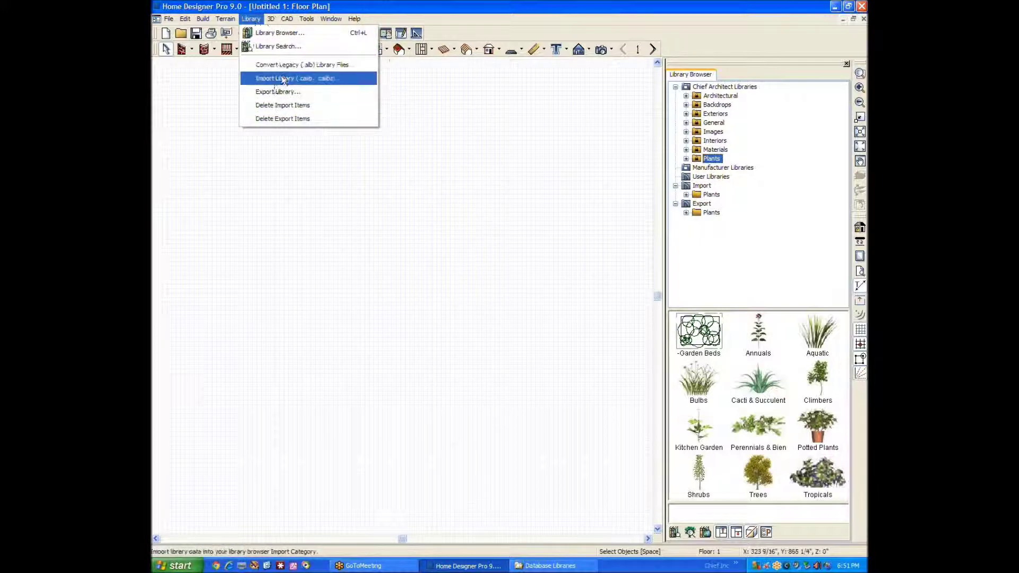
{"action": "left_click", "coordinate": [316, 78]}
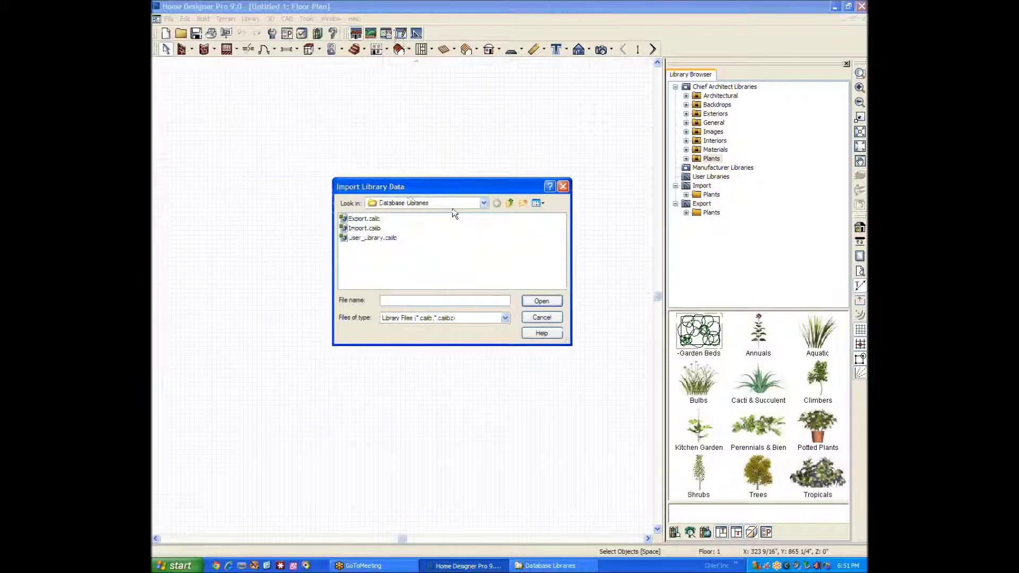
{"action": "left_click", "coordinate": [484, 203]}
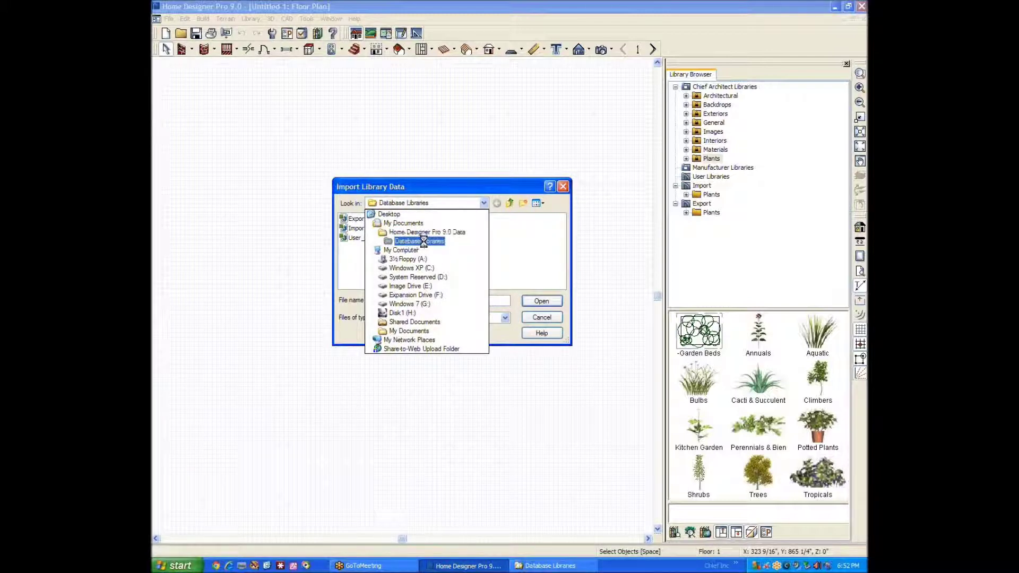
{"action": "left_click", "coordinate": [512, 198]}
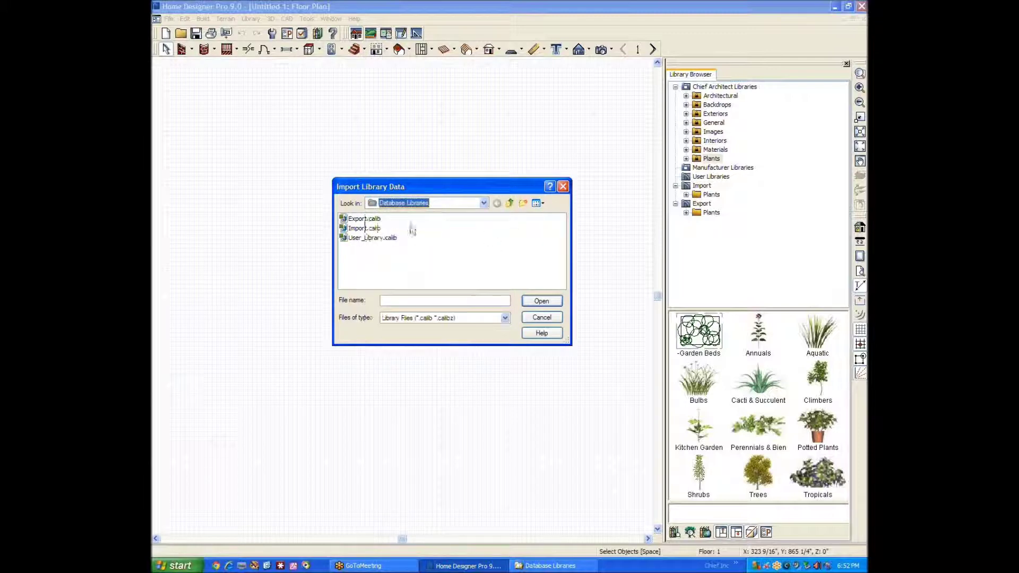
{"action": "left_click", "coordinate": [545, 317]}
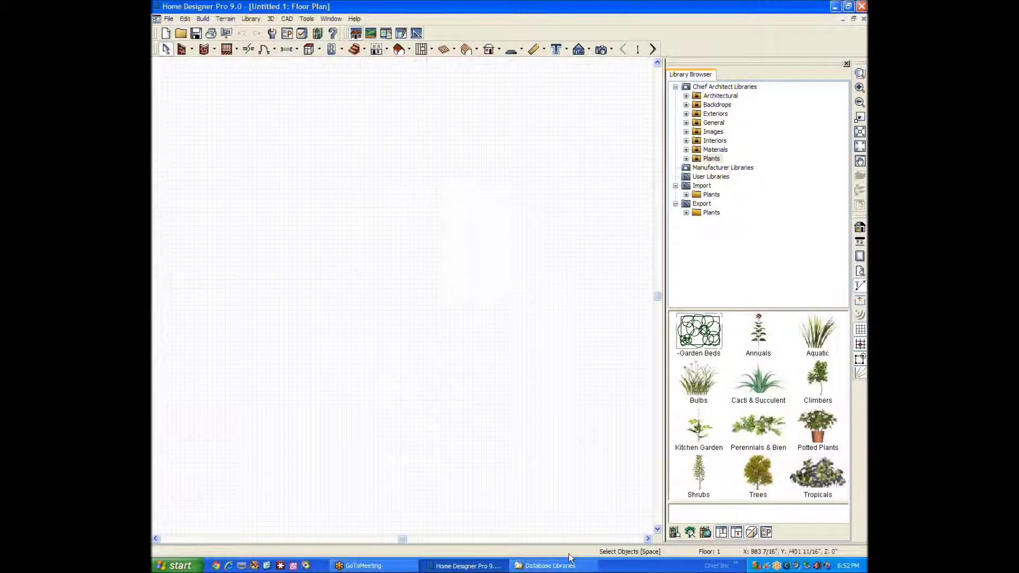
Close the old Database Libraries window and open a new Explorer window via Start > Explore
{"action": "left_click", "coordinate": [536, 566]}
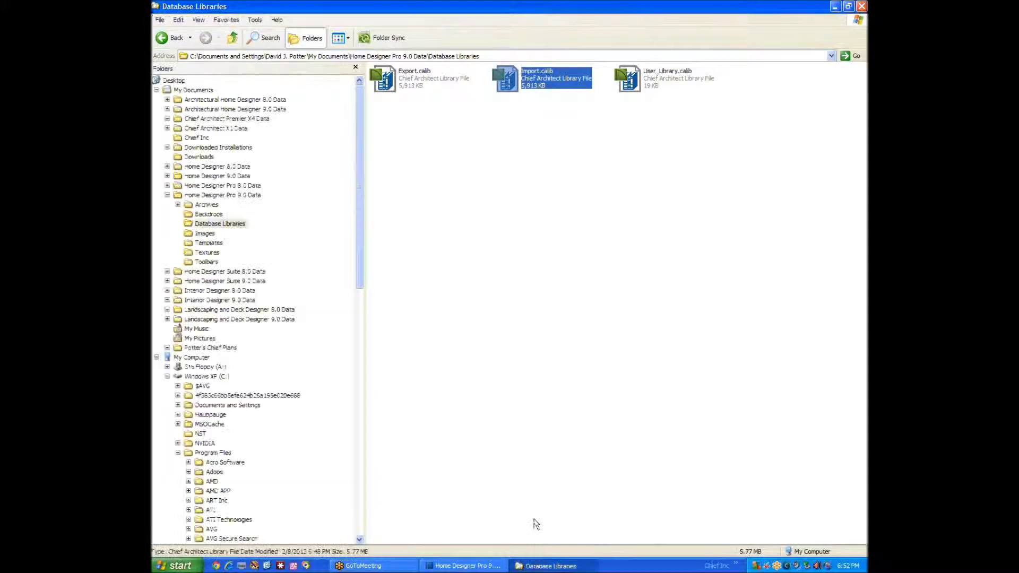
{"action": "left_click", "coordinate": [862, 6]}
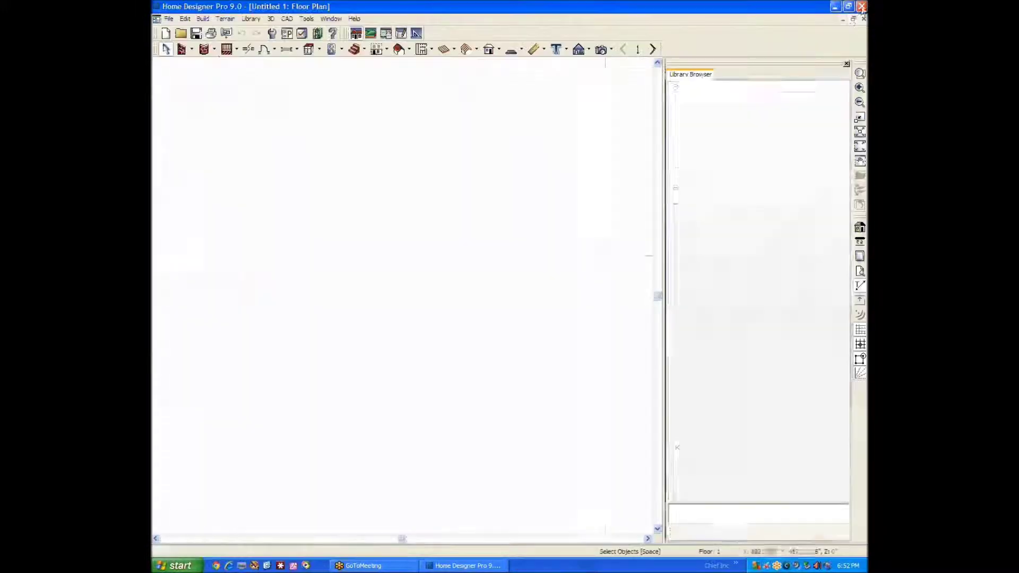
{"action": "left_click", "coordinate": [169, 566]}
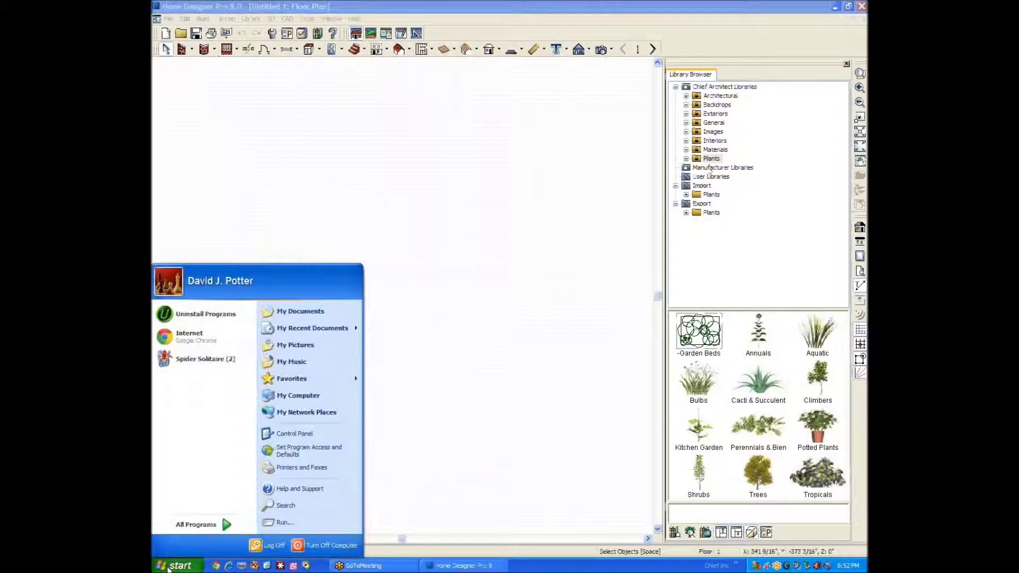
{"action": "right_click", "coordinate": [169, 567]}
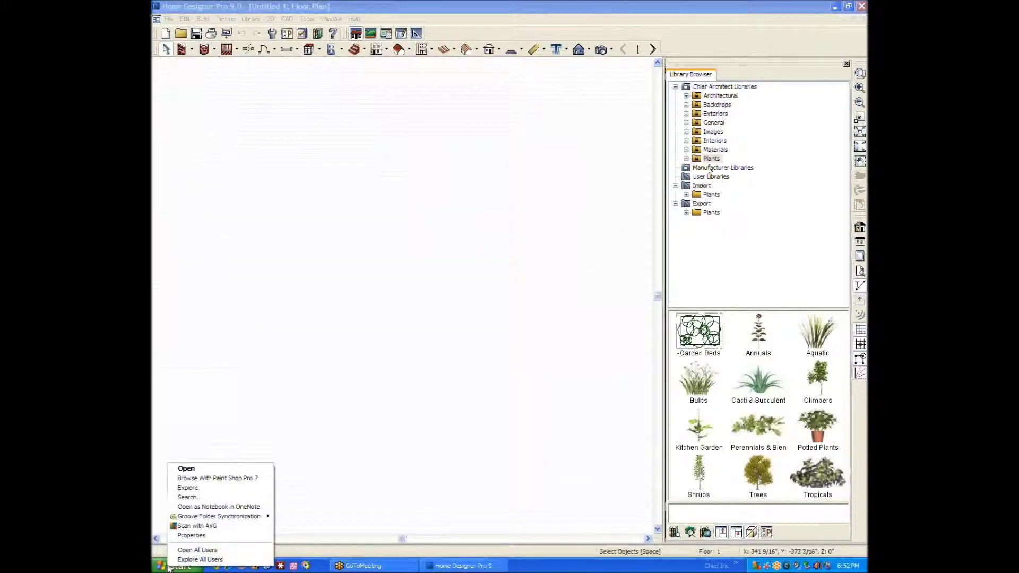
{"action": "left_click", "coordinate": [190, 487]}
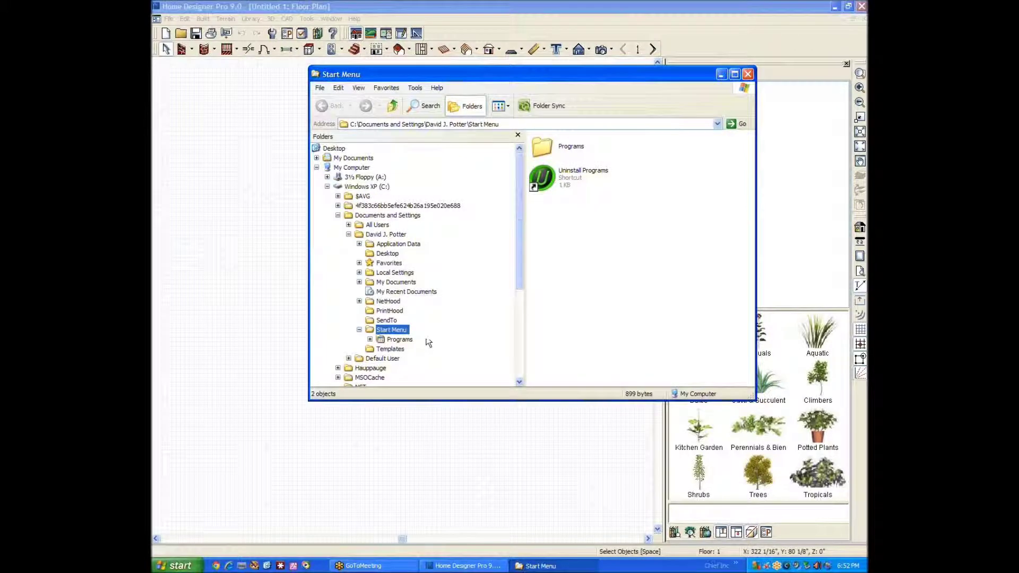
Maximize Explorer and go to My Documents > Home Designer Pro 9.0 Data > Database Libraries
{"action": "left_click", "coordinate": [327, 187]}
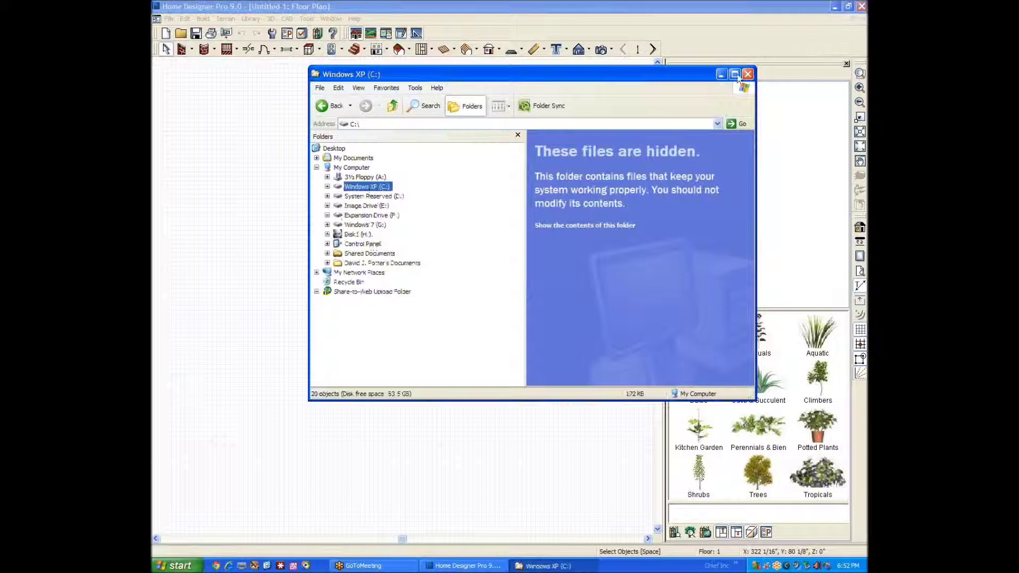
{"action": "left_click", "coordinate": [735, 75]}
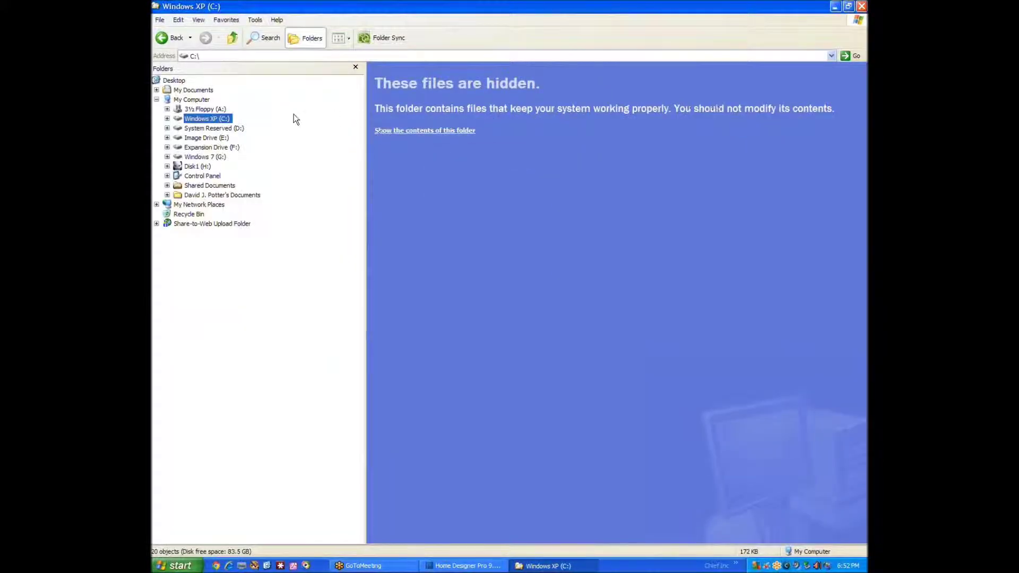
{"action": "left_click", "coordinate": [197, 91]}
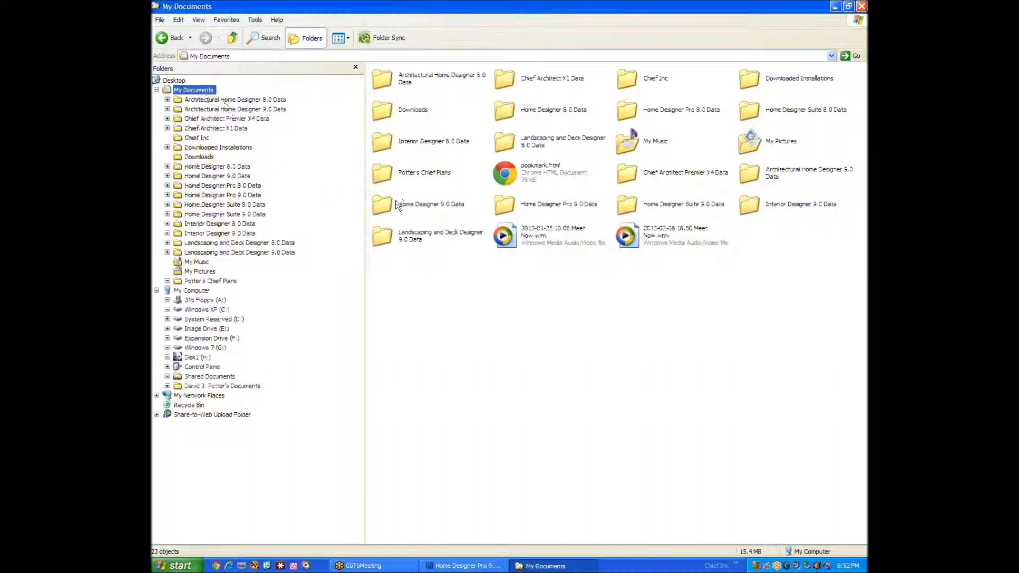
{"action": "double_click", "coordinate": [511, 205]}
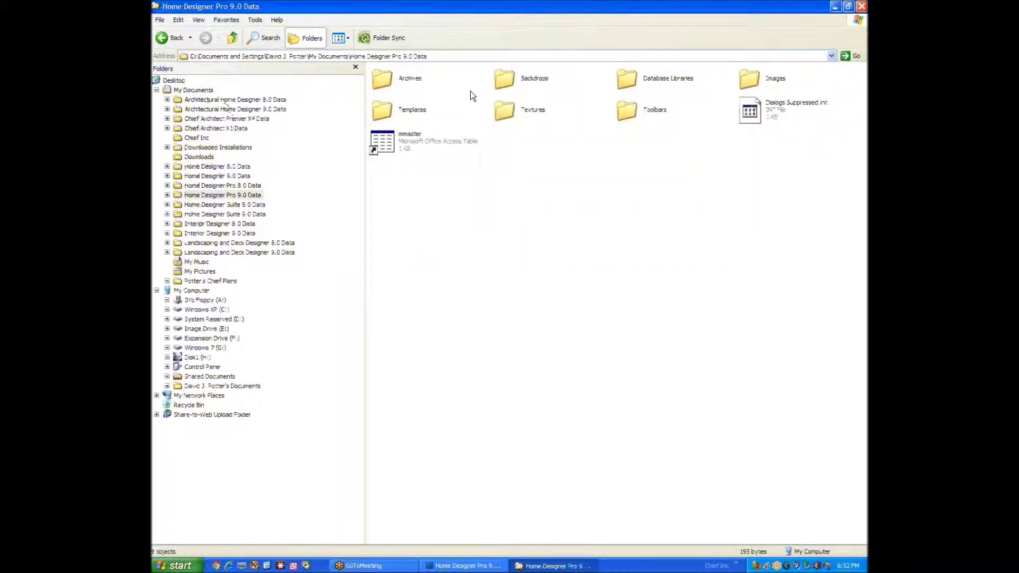
{"action": "double_click", "coordinate": [632, 81]}
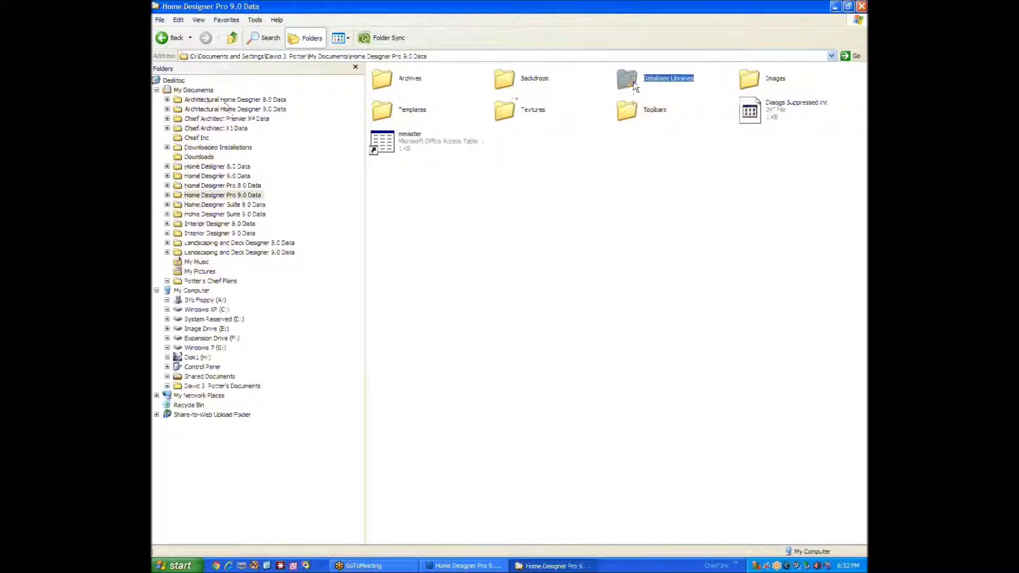
{"action": "left_click", "coordinate": [633, 81]}
{"action": "left_click", "coordinate": [564, 129]}
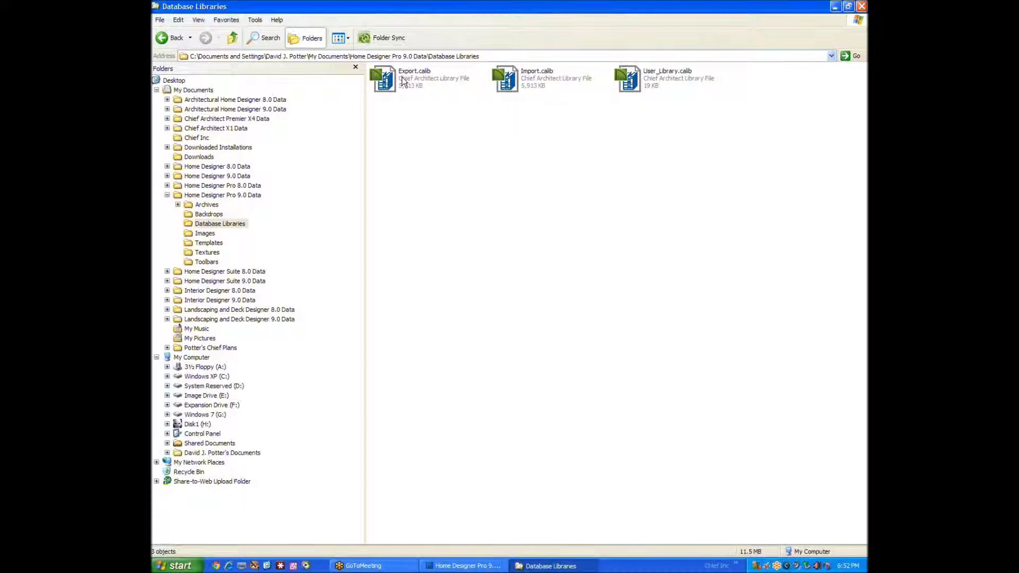
Compare the Export.calib and Import.calib info tips, then minimize Explorer to return to Home Designer
{"action": "mouse_move", "coordinate": [400, 82]}
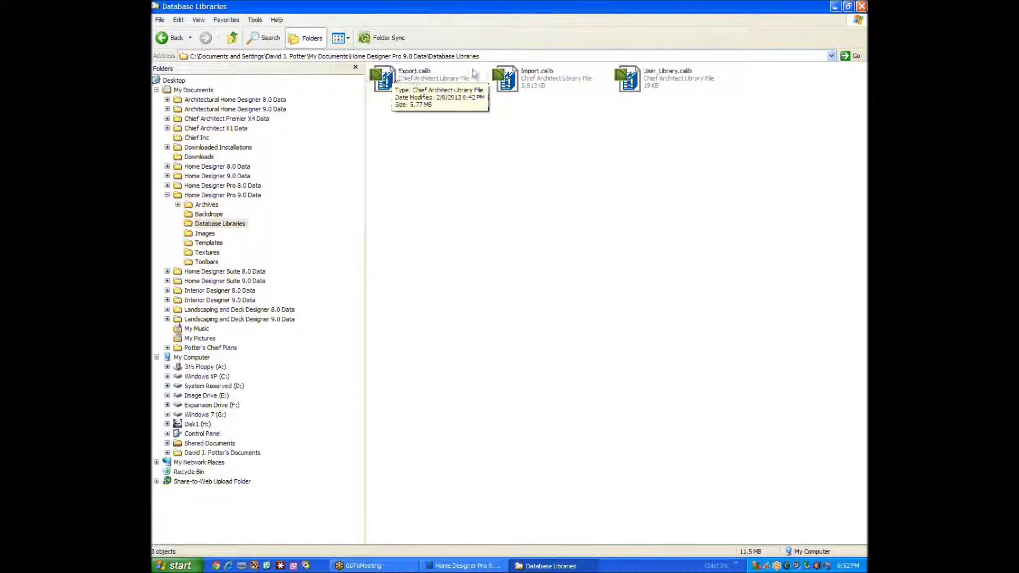
{"action": "mouse_move", "coordinate": [530, 89]}
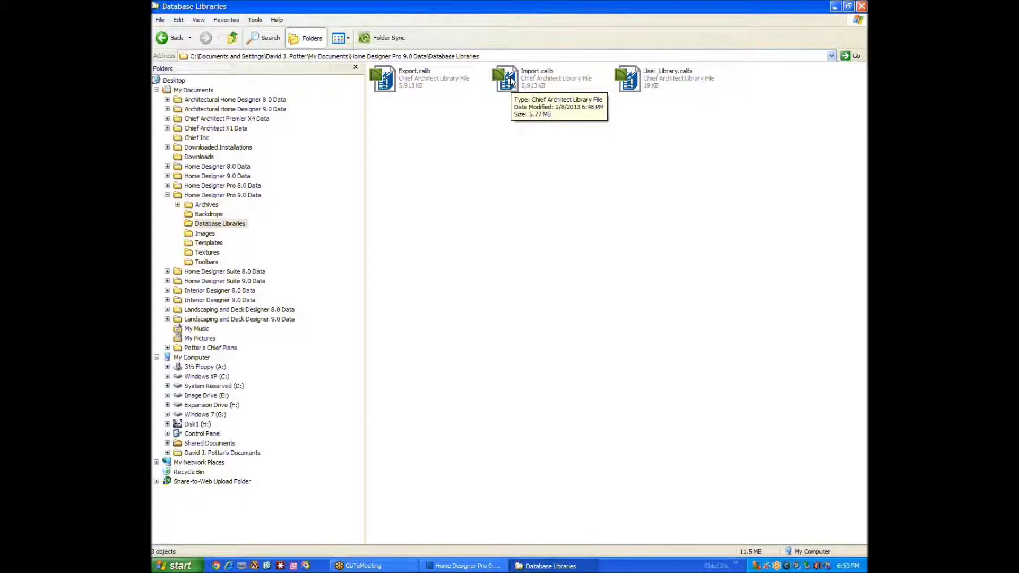
{"action": "left_click", "coordinate": [835, 6]}
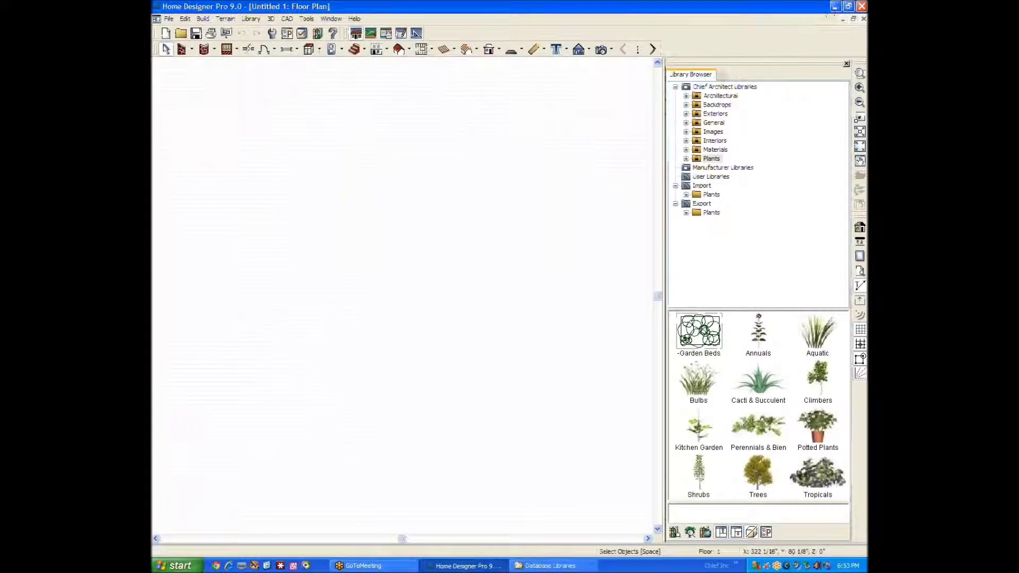
Collapse the Import and Export categories in the Library Browser, hiding both Plants folders
{"action": "left_click", "coordinate": [675, 204]}
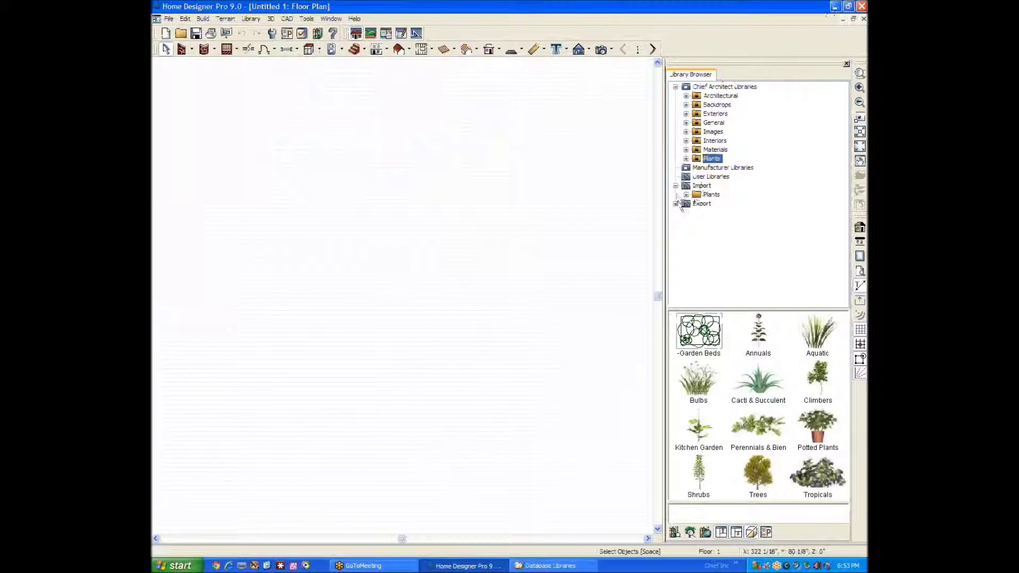
{"action": "left_click", "coordinate": [675, 204]}
{"action": "left_click", "coordinate": [675, 186]}
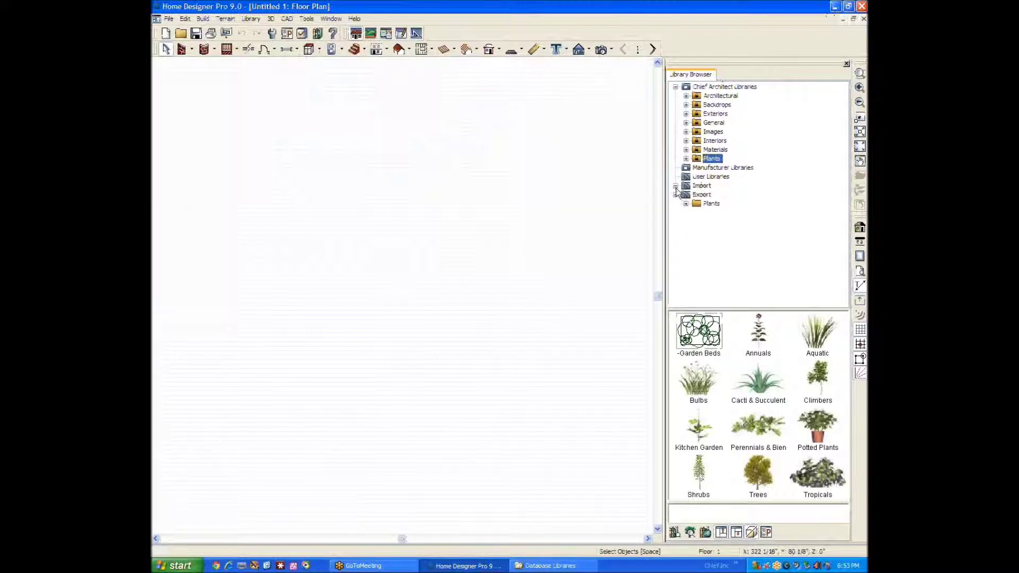
{"action": "left_click", "coordinate": [675, 195]}
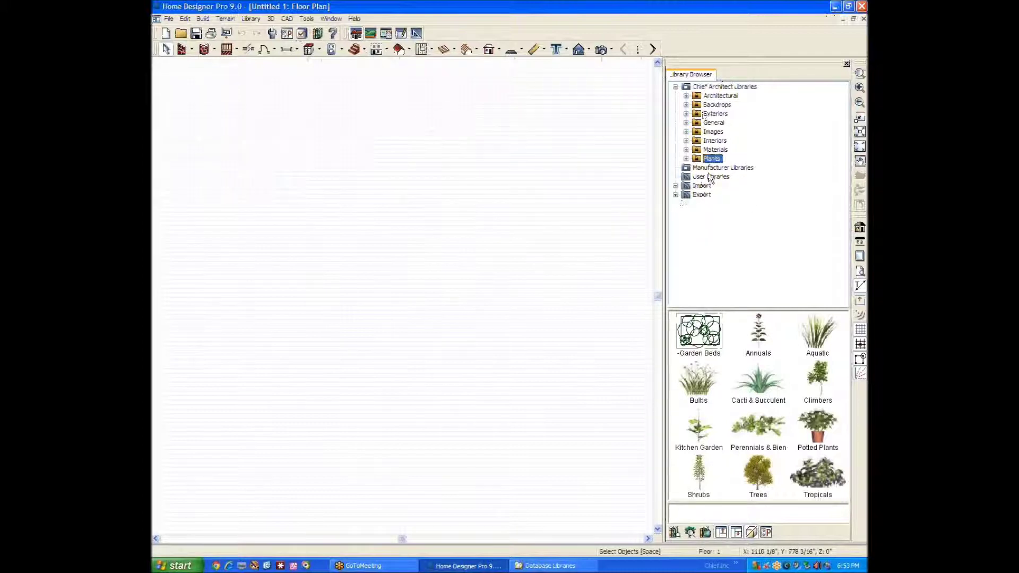
{"action": "left_click_drag", "start_coordinate": [712, 164], "coordinate": [649, 173]}
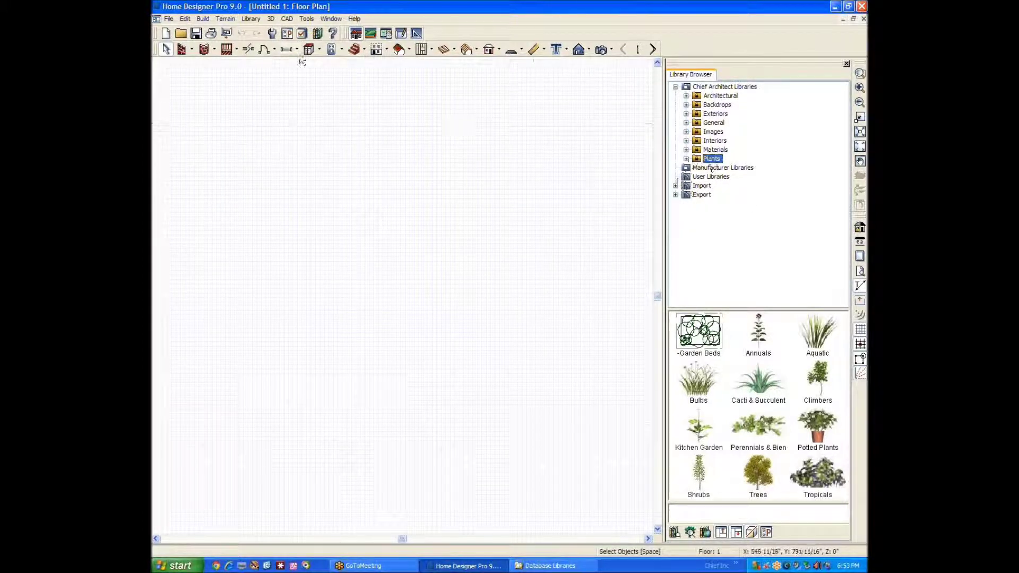
{"action": "left_click", "coordinate": [250, 19]}
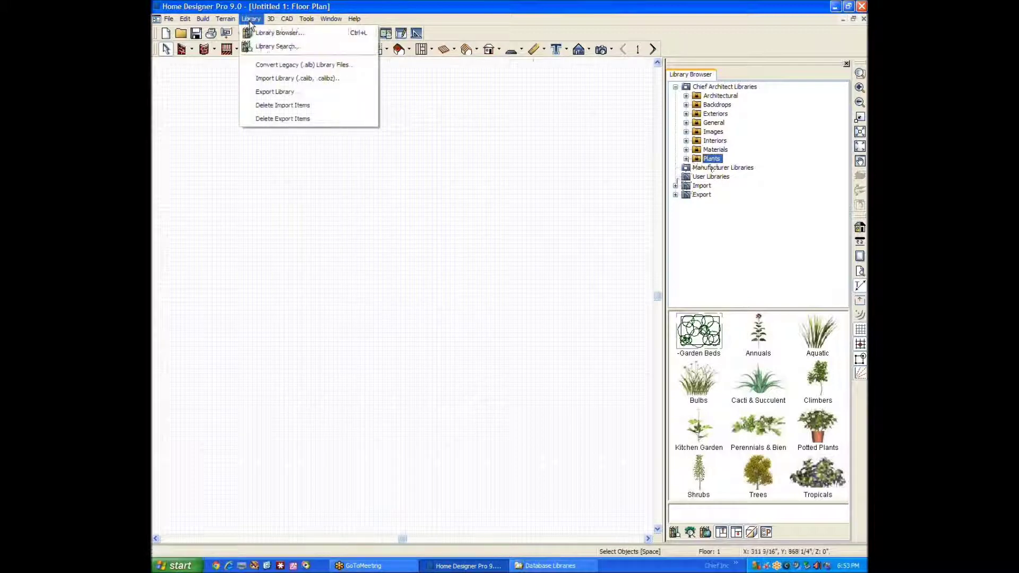
{"action": "left_click", "coordinate": [341, 78]}
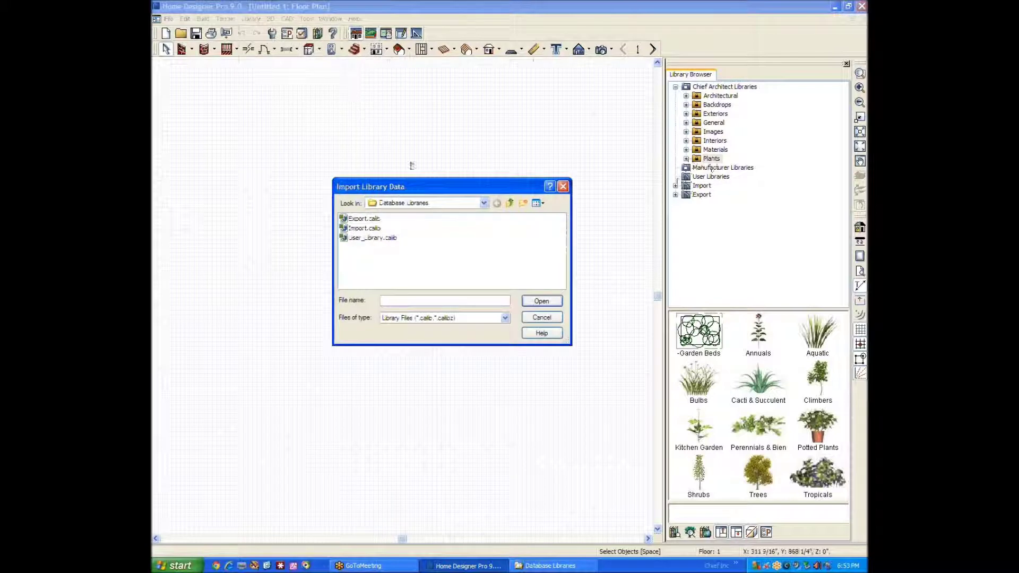
{"action": "left_click", "coordinate": [364, 219]}
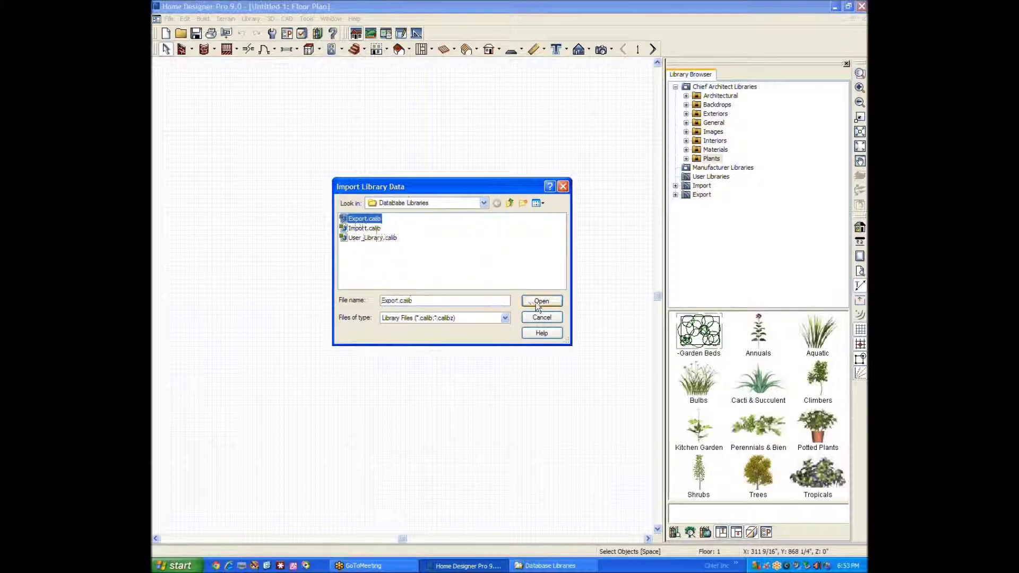
{"action": "left_click", "coordinate": [541, 317]}
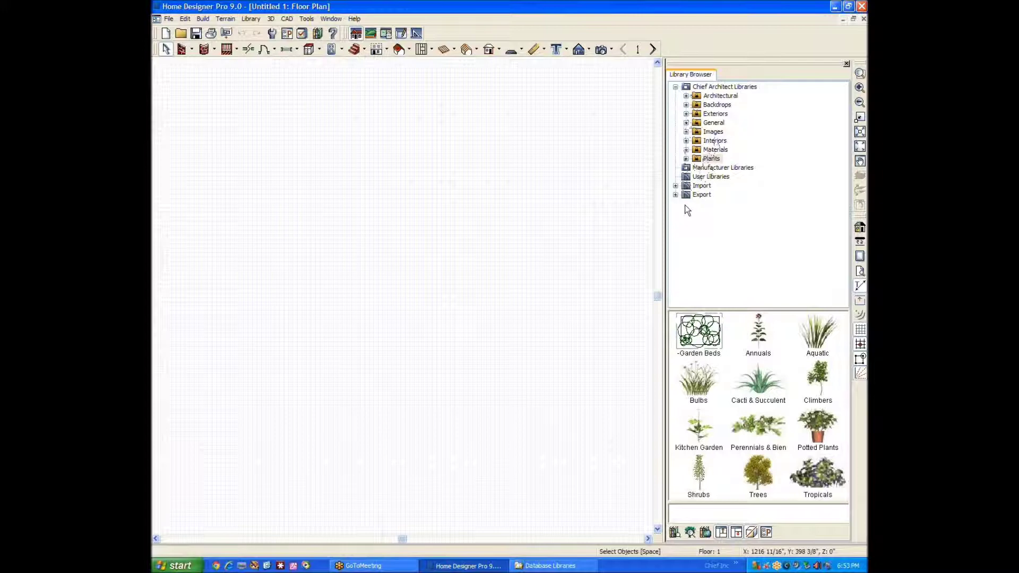
{"action": "right_click", "coordinate": [698, 160]}
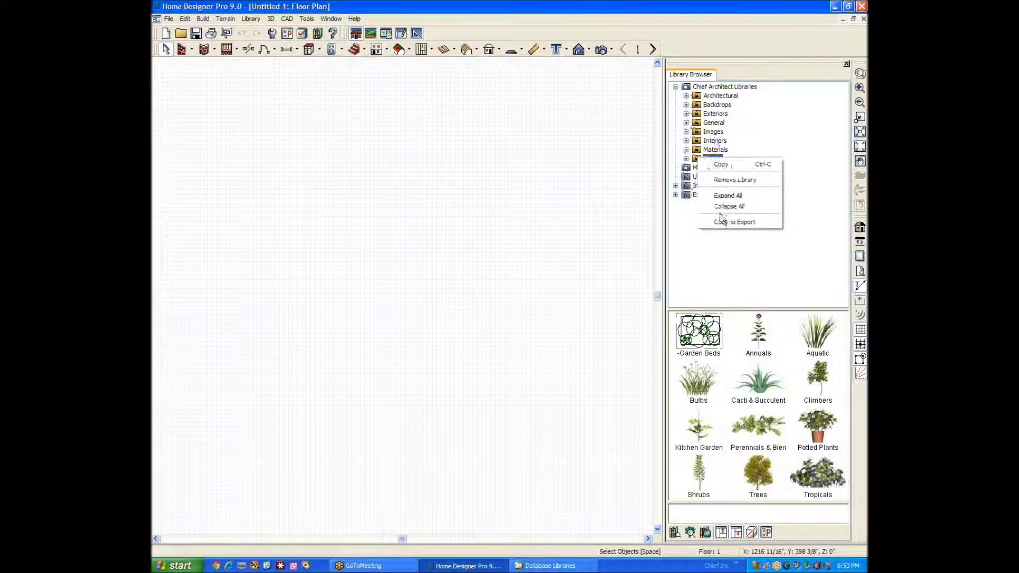
Copy Plants to Export, check Export.calib's details in Explorer, then return to Home Designer
{"action": "left_click", "coordinate": [748, 222]}
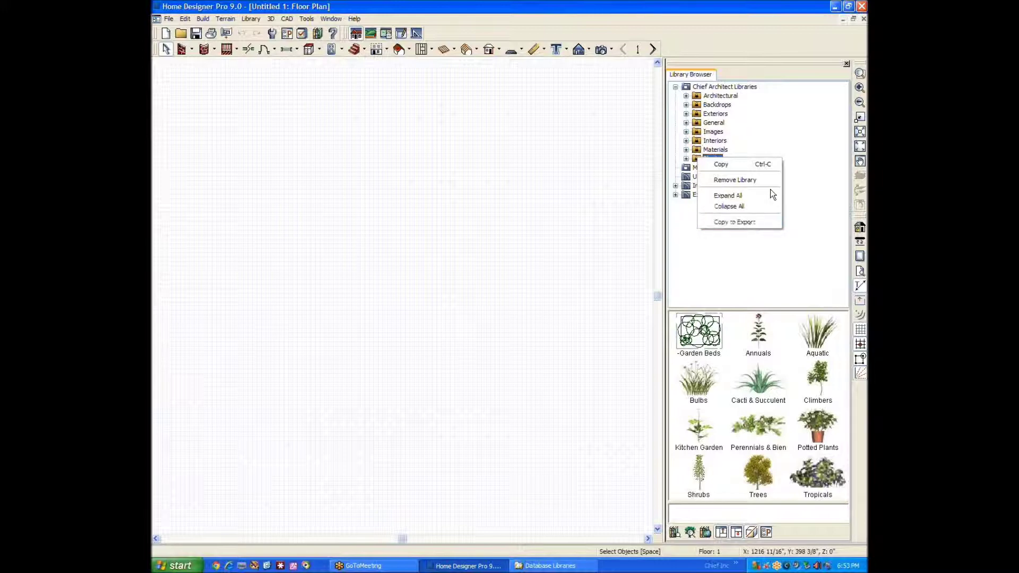
{"action": "left_click", "coordinate": [546, 564]}
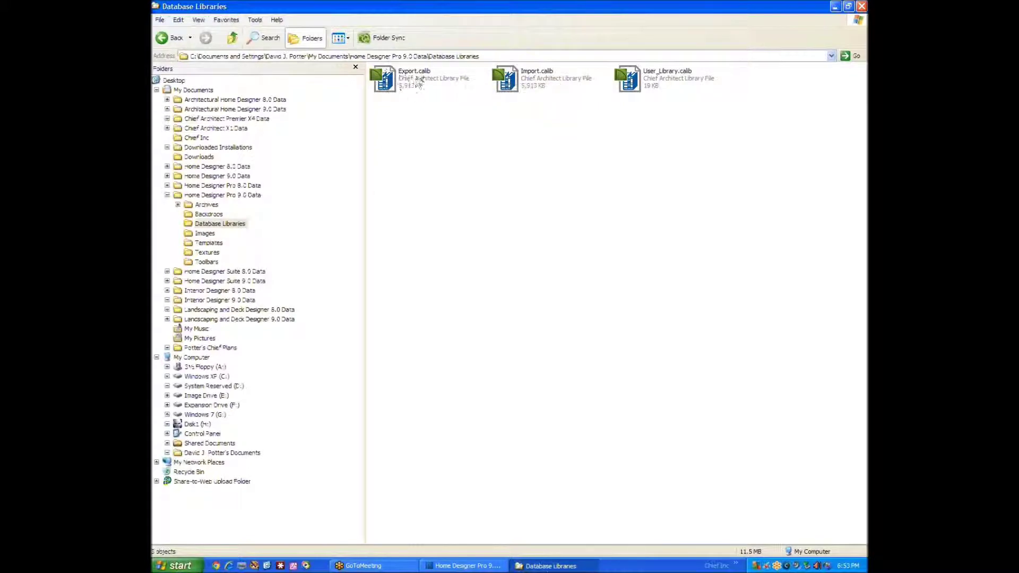
{"action": "mouse_move", "coordinate": [422, 79]}
{"action": "left_click", "coordinate": [836, 8]}
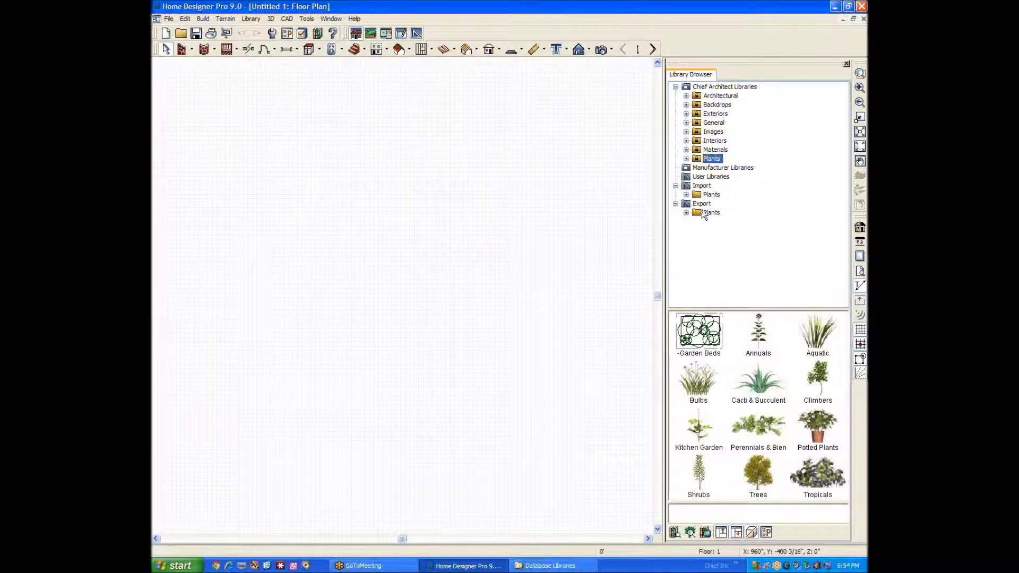
Collapse every folder within the Plants library from its context menu
{"action": "mouse_move", "coordinate": [704, 215]}
{"action": "left_mouse_down"}
{"action": "mouse_move", "coordinate": [715, 191]}
{"action": "mouse_move", "coordinate": [703, 194]}
{"action": "left_mouse_up"}
{"action": "right_click", "coordinate": [695, 160]}
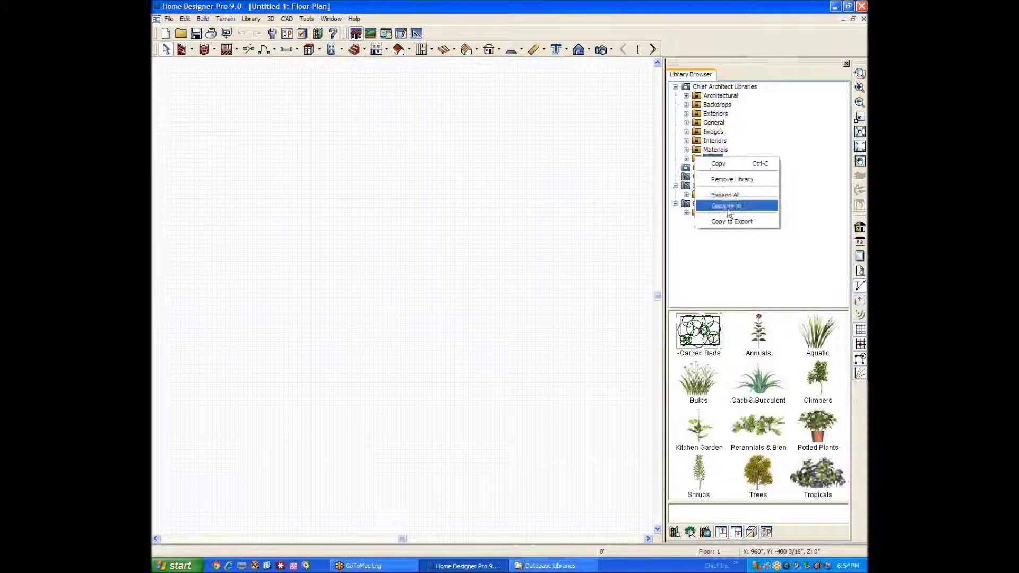
{"action": "left_click", "coordinate": [730, 221]}
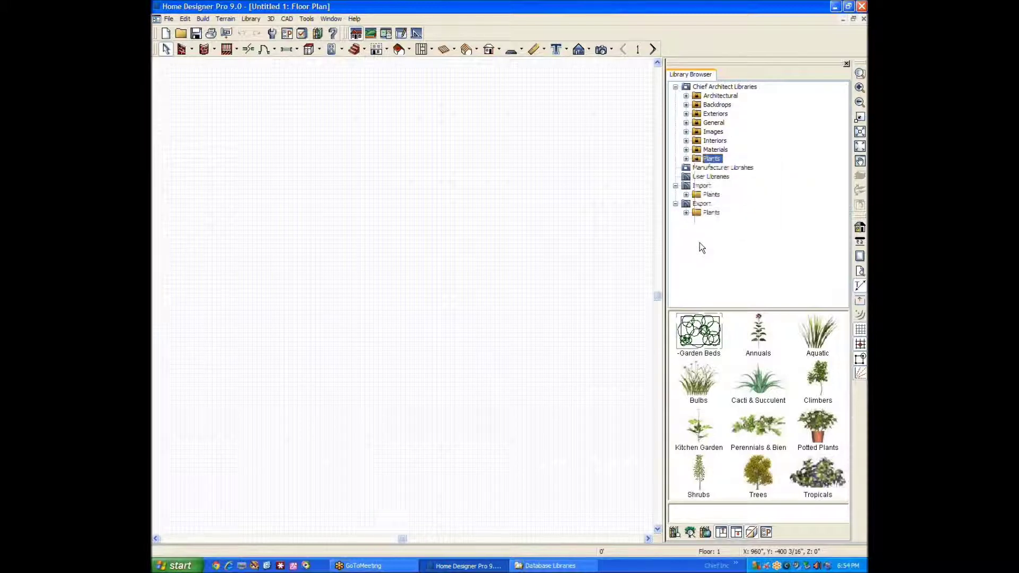
Copy Export.calib from the Database Libraries folder, then minimize Explorer and restore Home Designer
{"action": "left_click", "coordinate": [835, 7]}
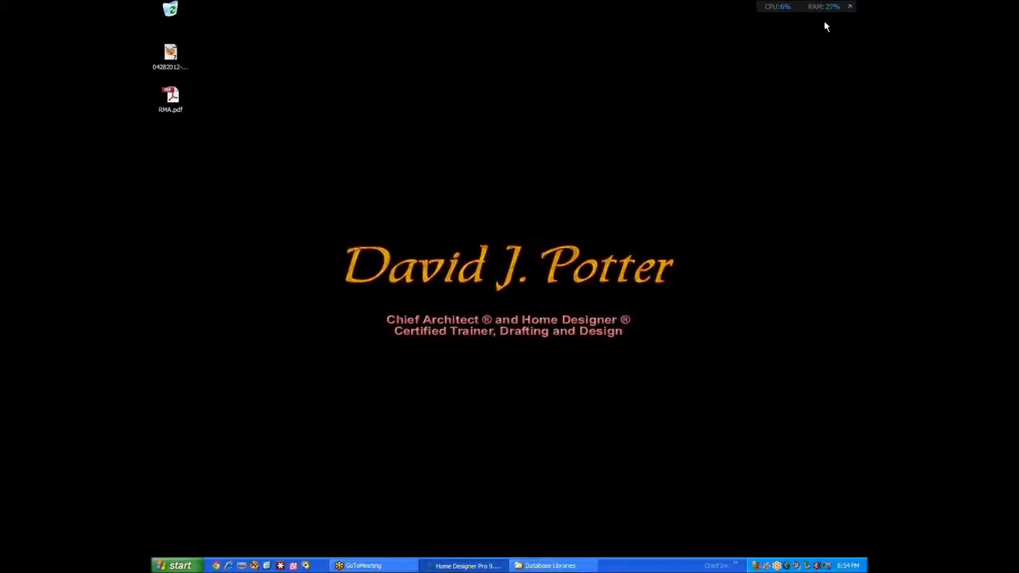
{"action": "left_click", "coordinate": [550, 566]}
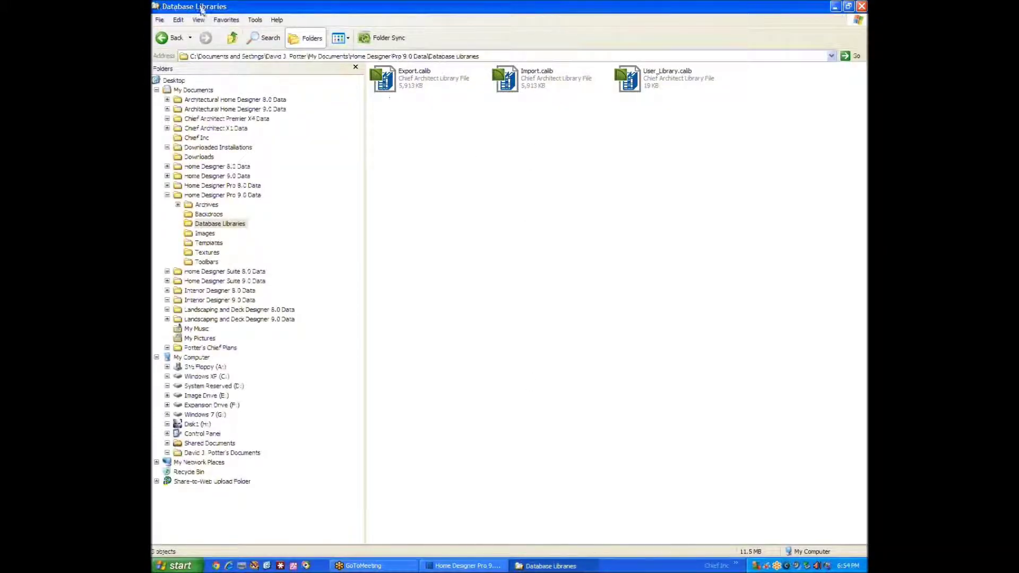
{"action": "left_click", "coordinate": [399, 78]}
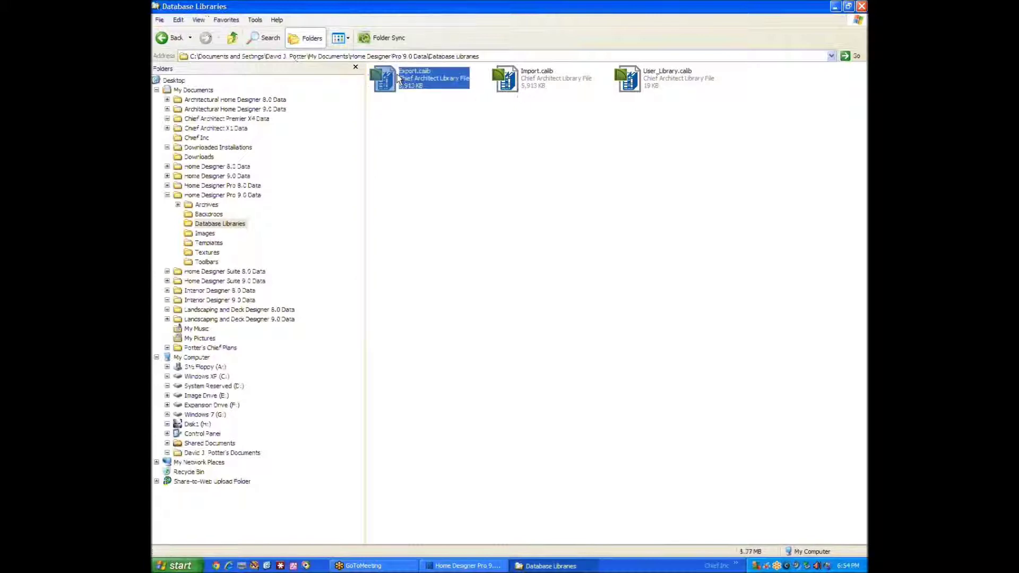
{"action": "right_click", "coordinate": [399, 77]}
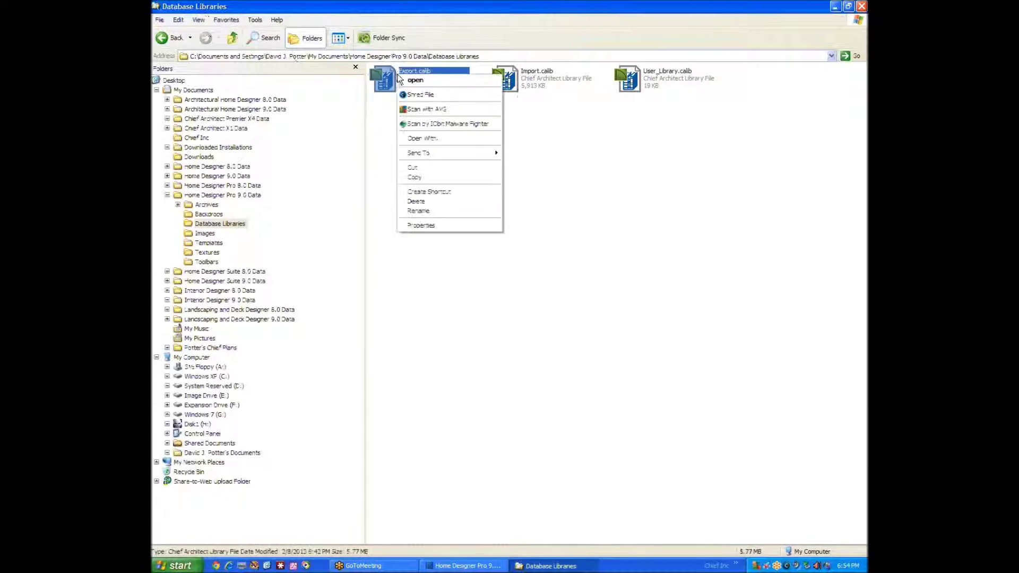
{"action": "left_click", "coordinate": [418, 178]}
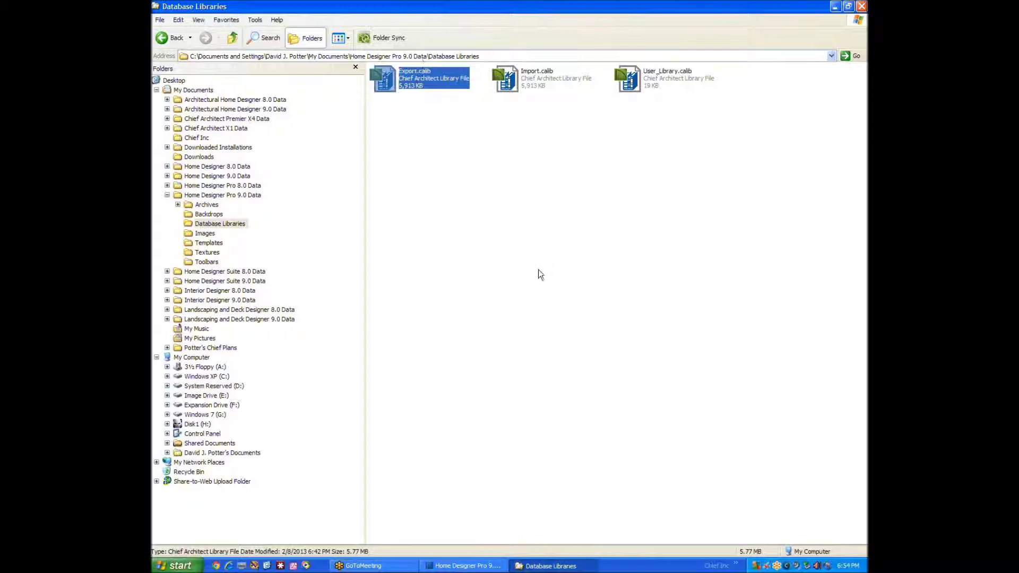
{"action": "left_click", "coordinate": [835, 7]}
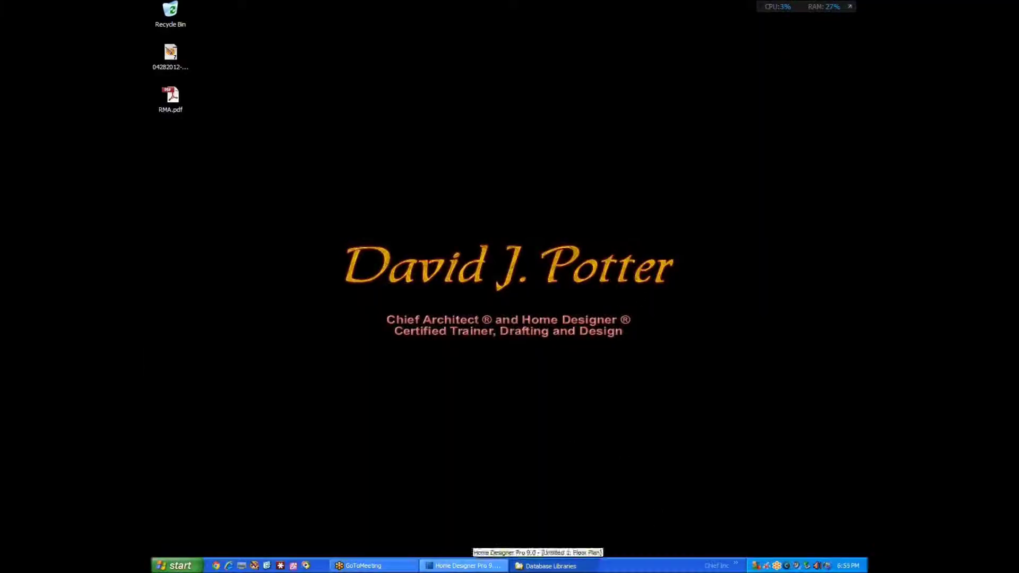
{"action": "left_click", "coordinate": [465, 565]}
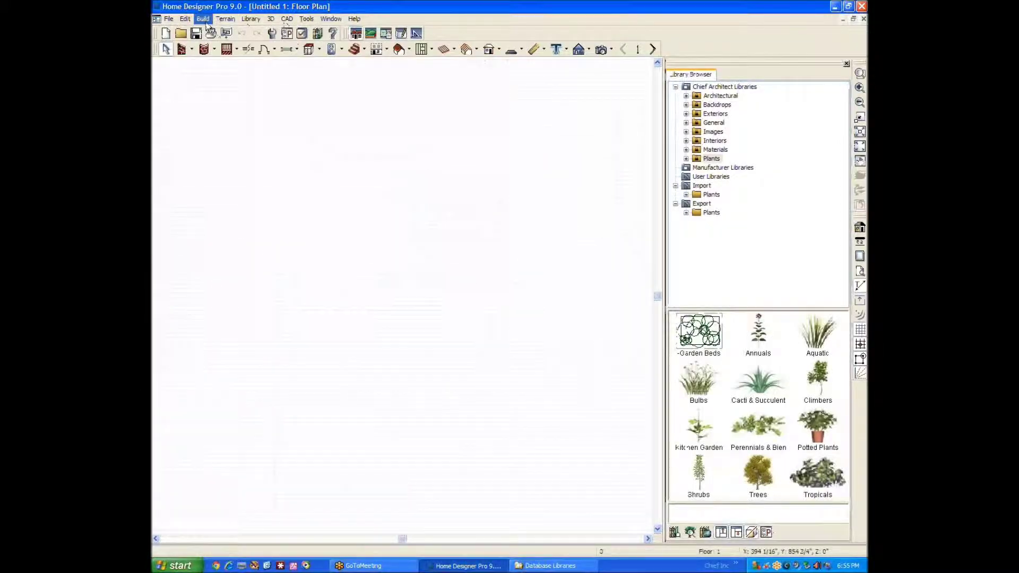
Browse to Database Libraries in Import Library, select Export.calib, then cancel the import
{"action": "left_click", "coordinate": [246, 20]}
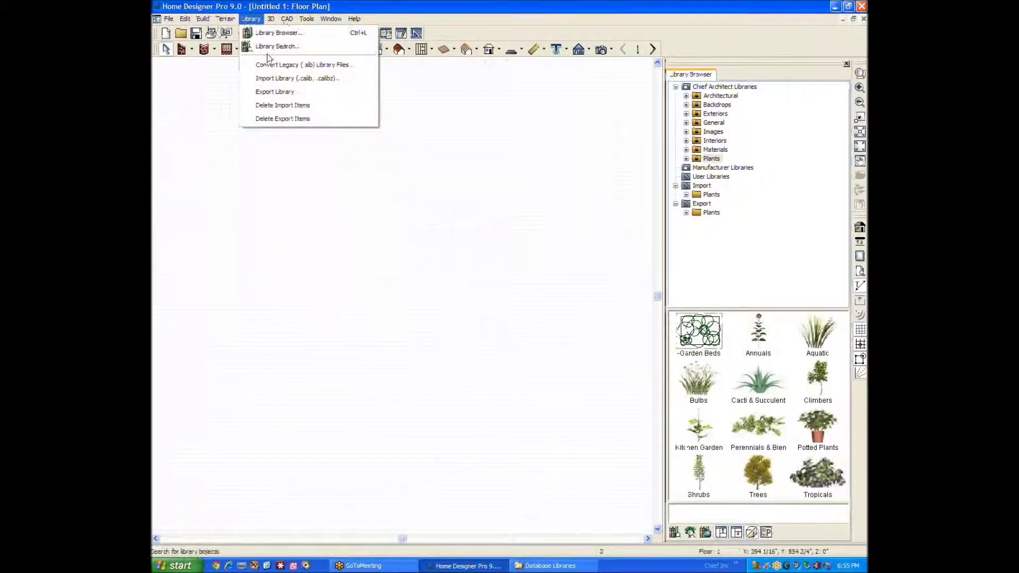
{"action": "left_click", "coordinate": [327, 78]}
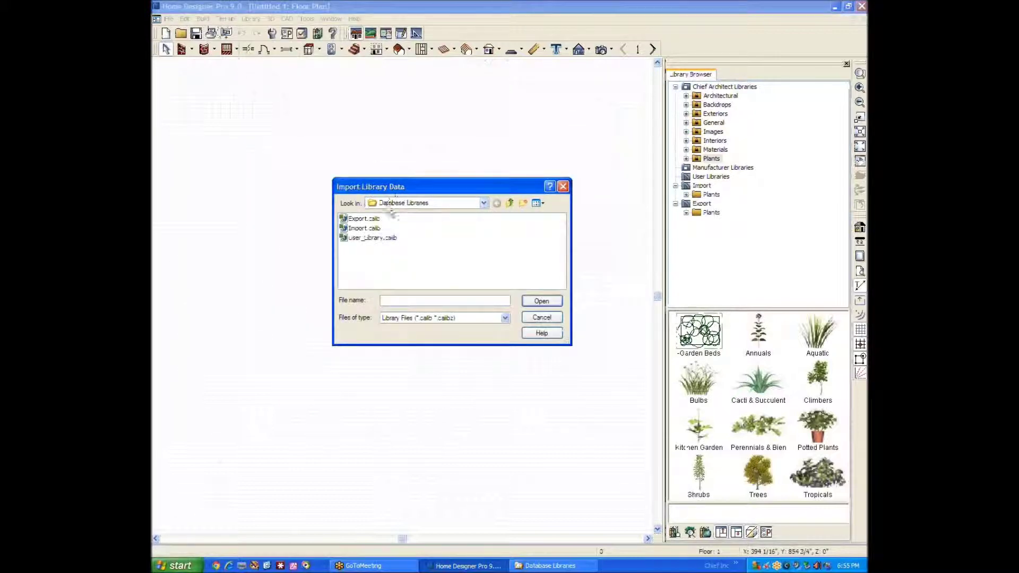
{"action": "left_click", "coordinate": [485, 203]}
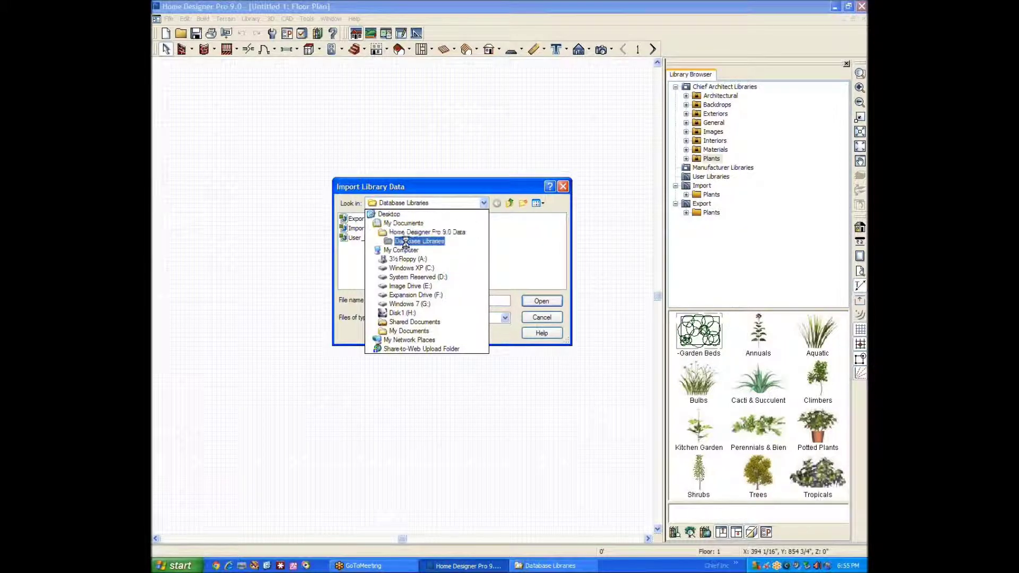
{"action": "left_click", "coordinate": [441, 241]}
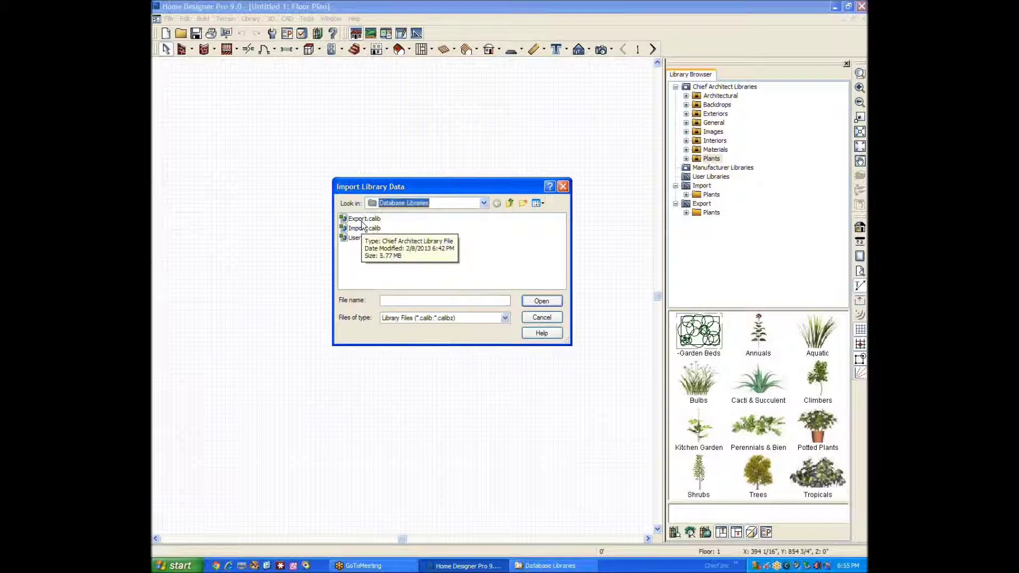
{"action": "left_click", "coordinate": [363, 219]}
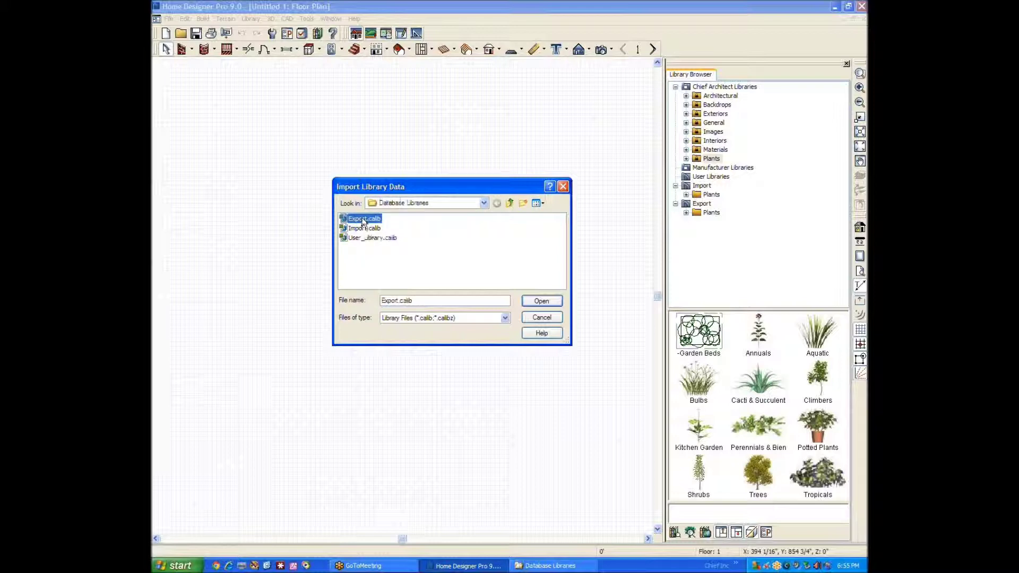
{"action": "left_click", "coordinate": [539, 317]}
Close the import dialog, choose Rename on Import > Plants, then drag it into User Libraries
{"action": "left_click", "coordinate": [542, 316]}
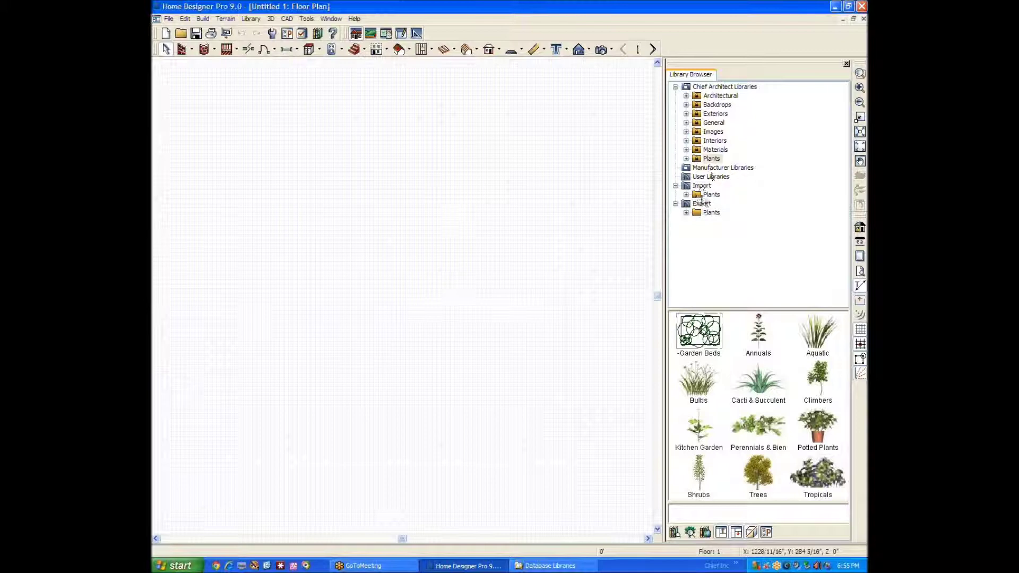
{"action": "right_click", "coordinate": [698, 194]}
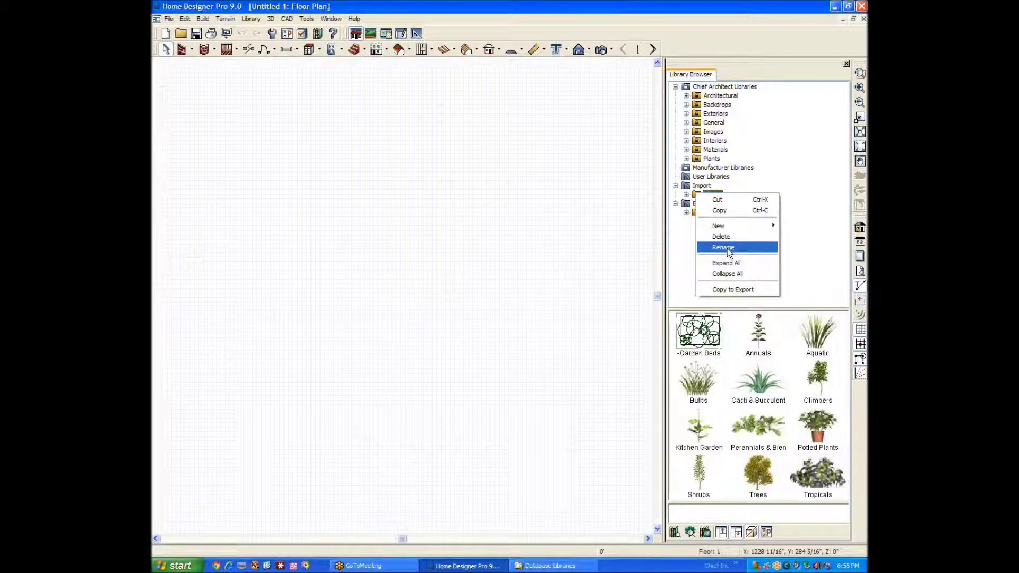
{"action": "left_click", "coordinate": [728, 251]}
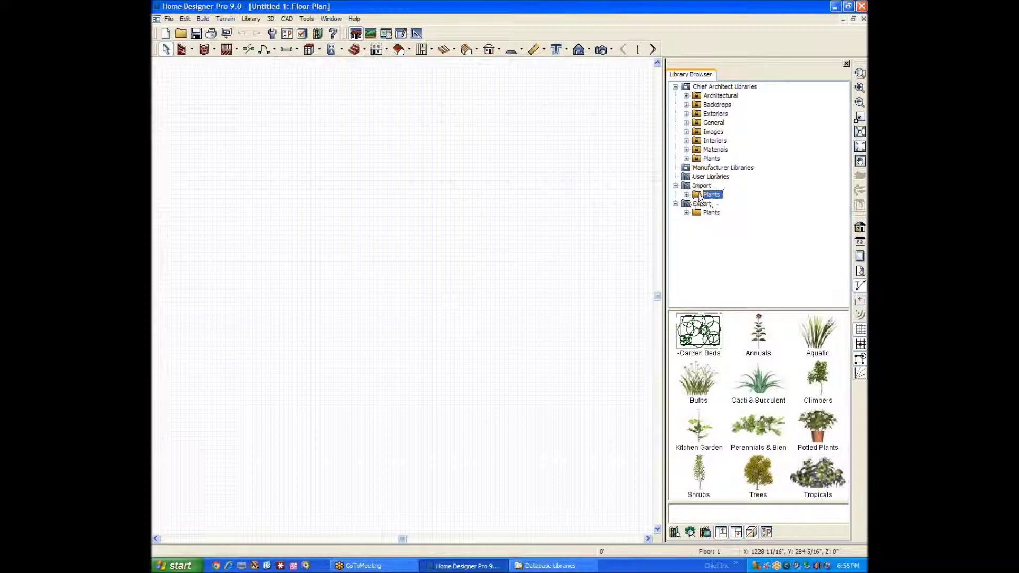
{"action": "left_click_drag", "start_coordinate": [700, 198], "coordinate": [709, 180]}
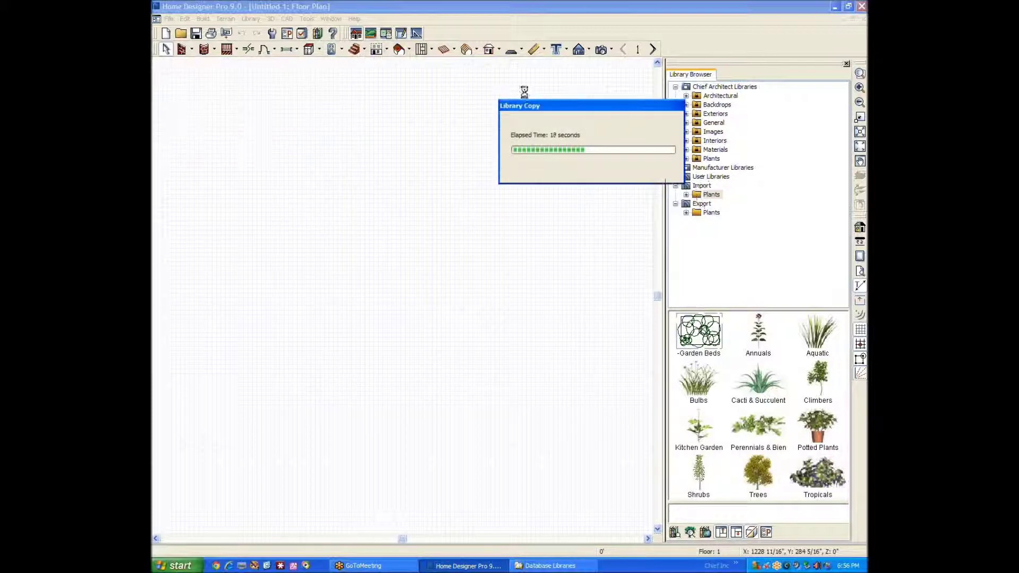
Move the Library Copy progress dialog aside while Plants copies into User Libraries
{"action": "left_click_drag", "start_coordinate": [578, 107], "coordinate": [503, 102]}
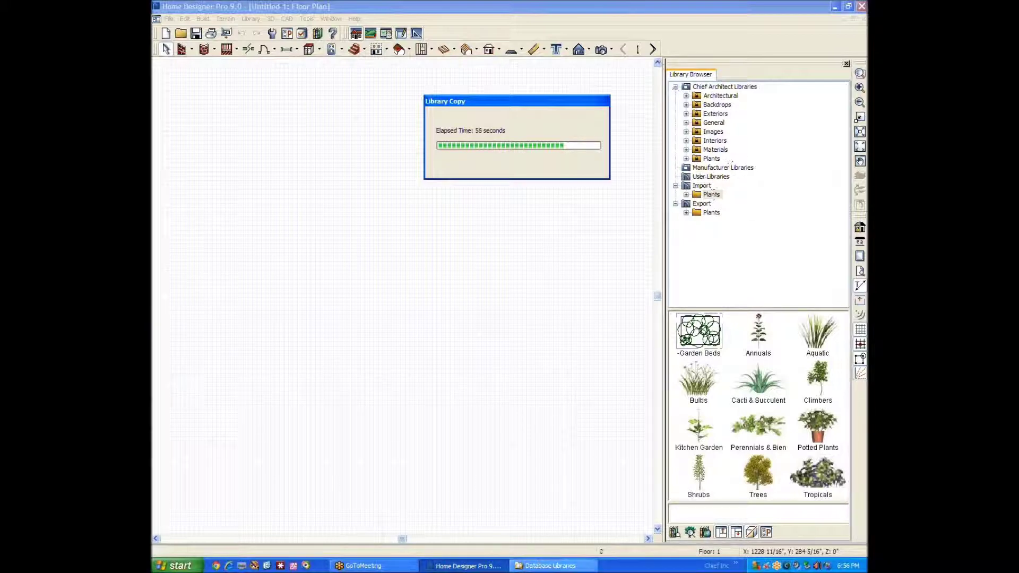
Refresh the Database Libraries folder to check User_Library.calib's updated size, then minimize Explorer
{"action": "left_click", "coordinate": [551, 565]}
{"action": "left_click", "coordinate": [469, 178]}
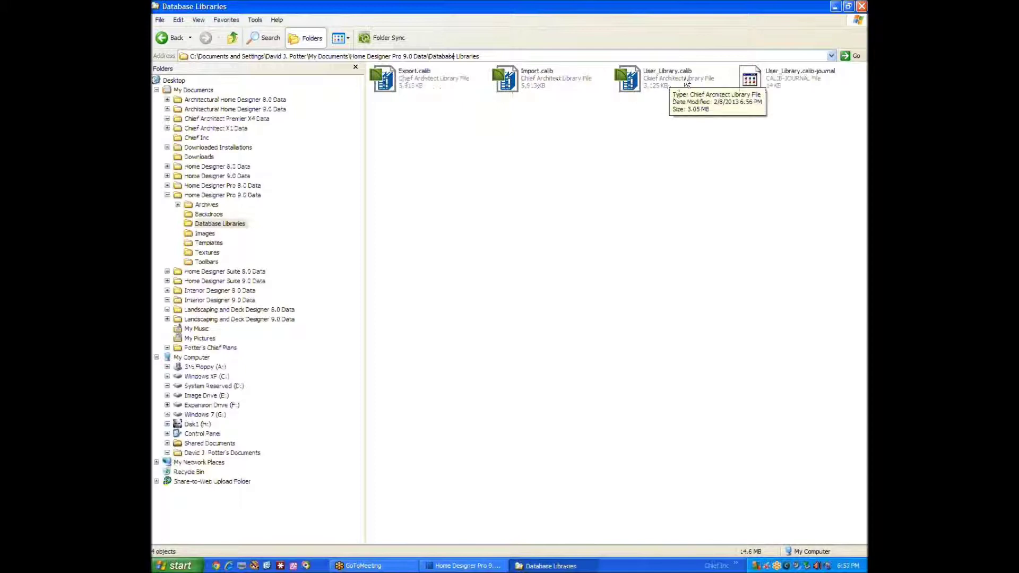
{"action": "right_click", "coordinate": [641, 131]}
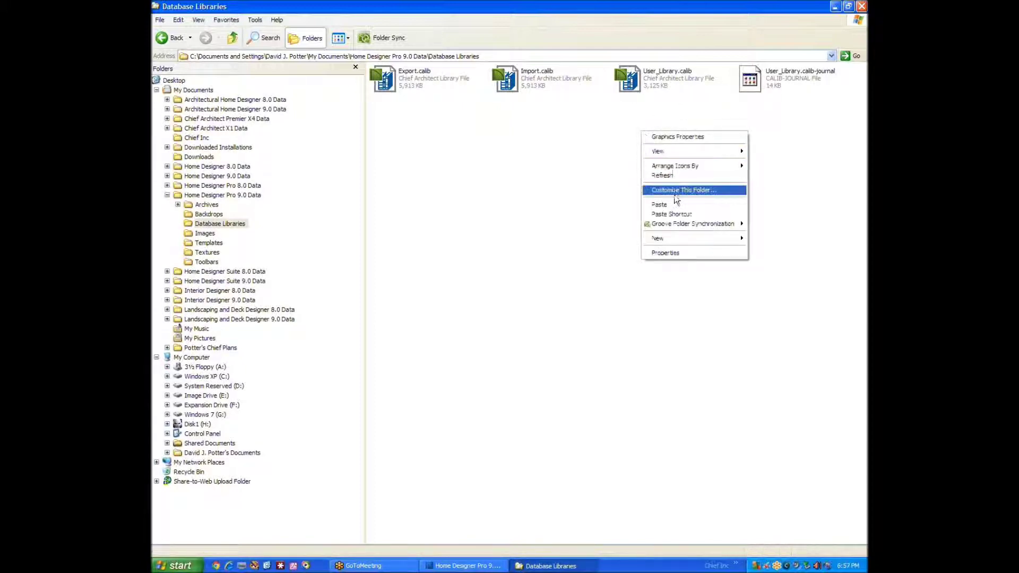
{"action": "left_click", "coordinate": [691, 177]}
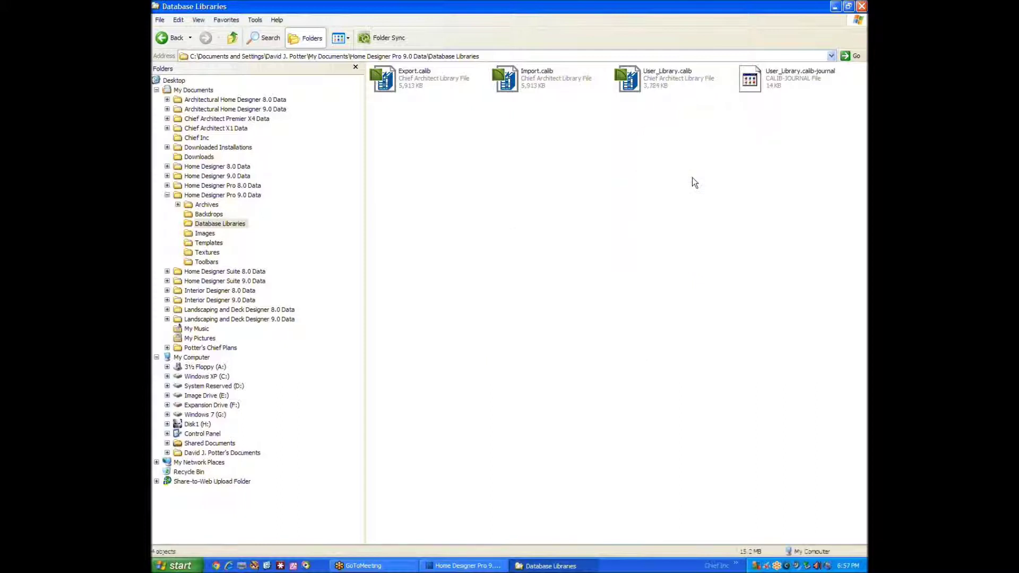
{"action": "mouse_move", "coordinate": [649, 90]}
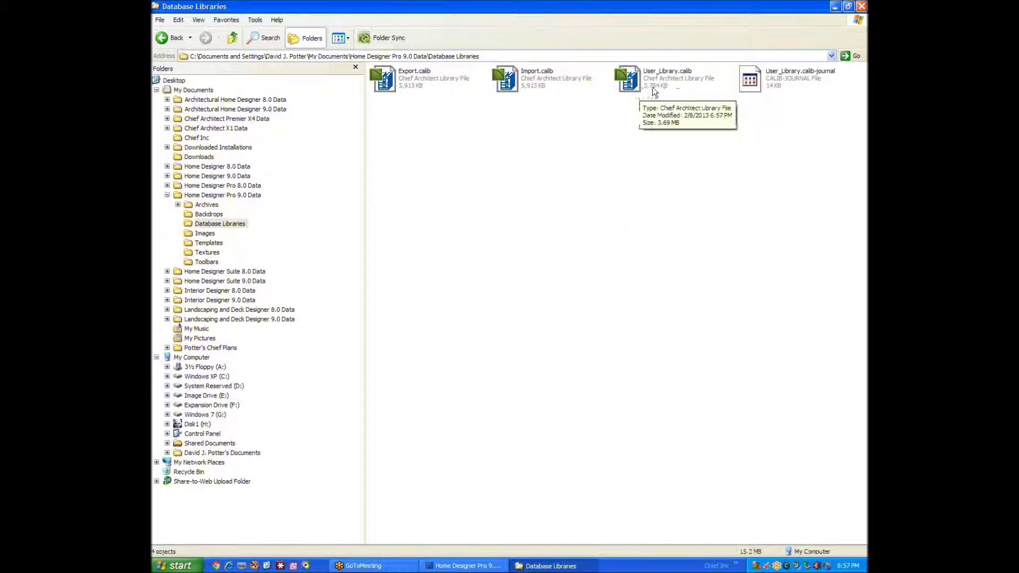
{"action": "left_click", "coordinate": [833, 6]}
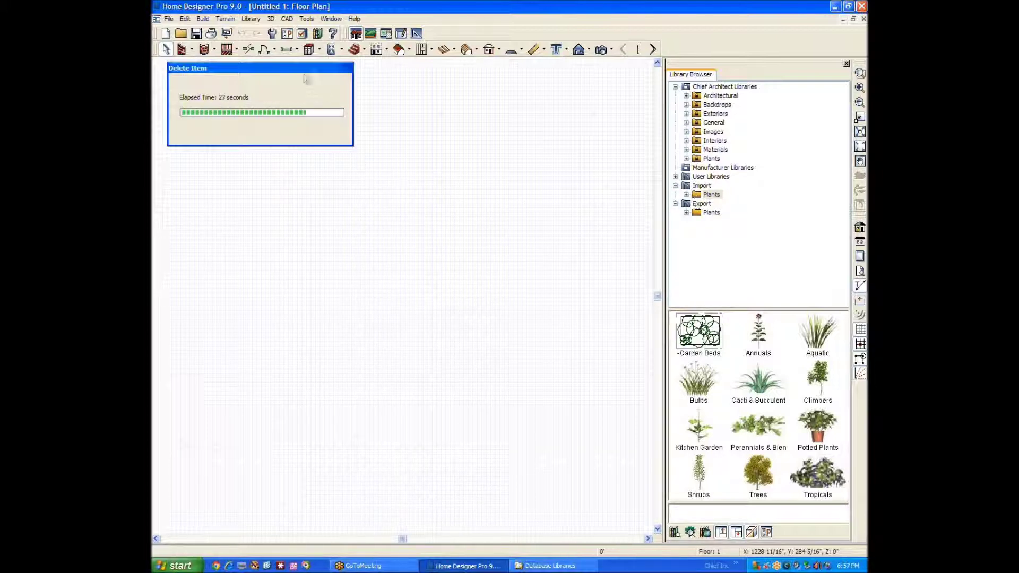
Drag the Delete Item progress box to the centre of the plan area
{"action": "left_click_drag", "start_coordinate": [301, 73], "coordinate": [544, 113]}
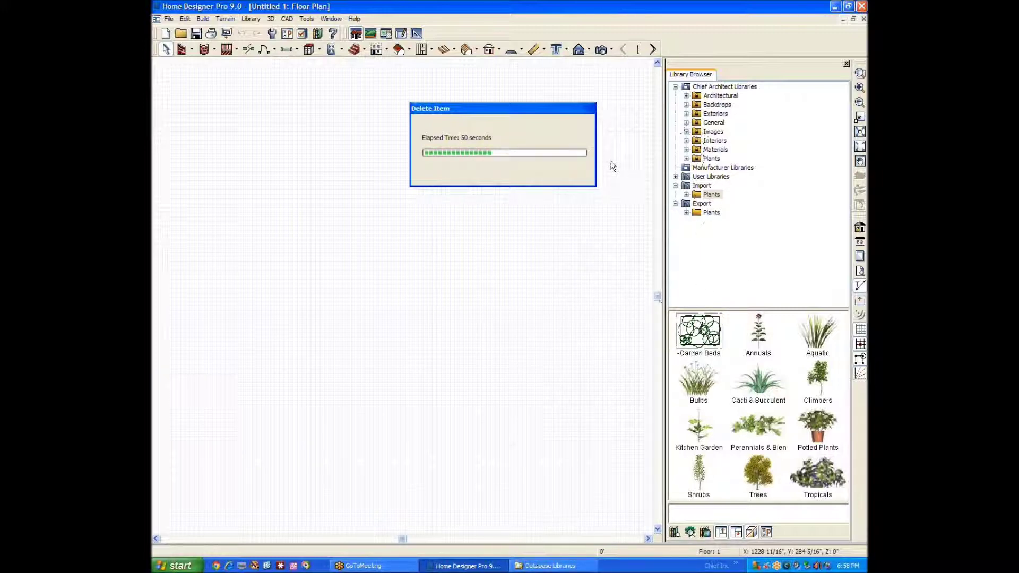
Bring the Database Libraries folder window back to the front
{"action": "left_click", "coordinate": [541, 568]}
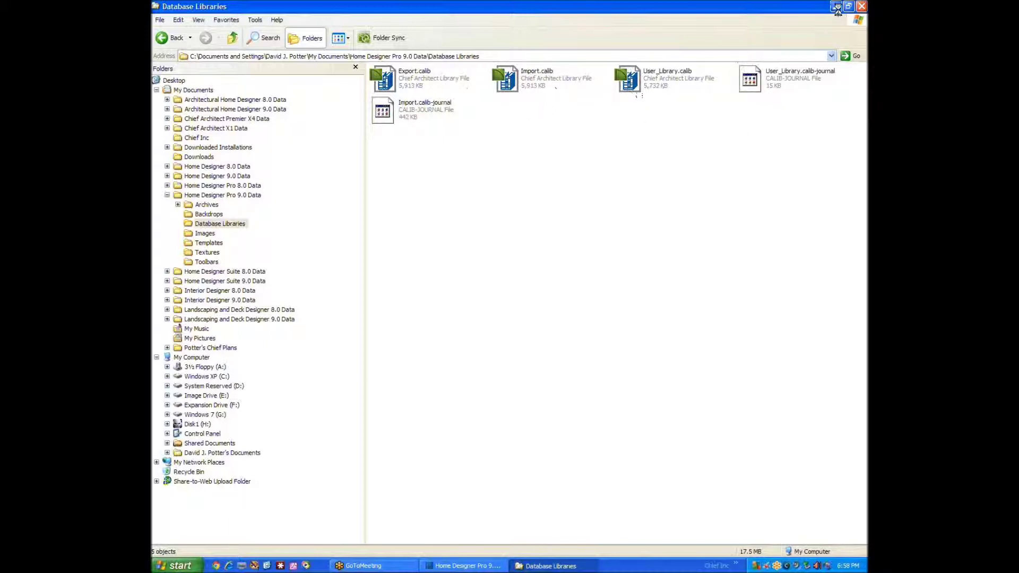
{"action": "left_click", "coordinate": [835, 7]}
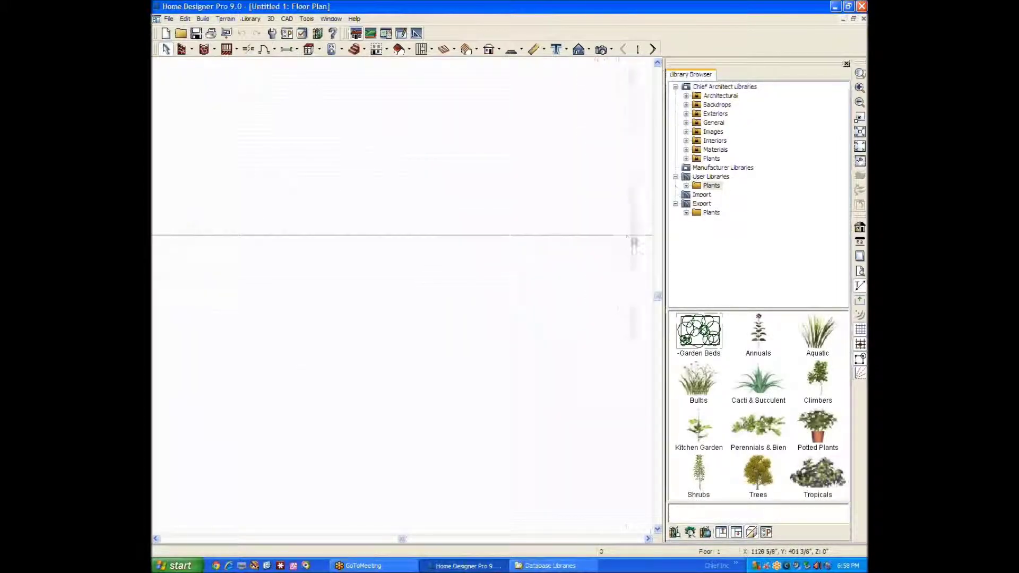
Check that Import is empty, then delete the Plants library under Export
{"action": "left_click", "coordinate": [691, 195]}
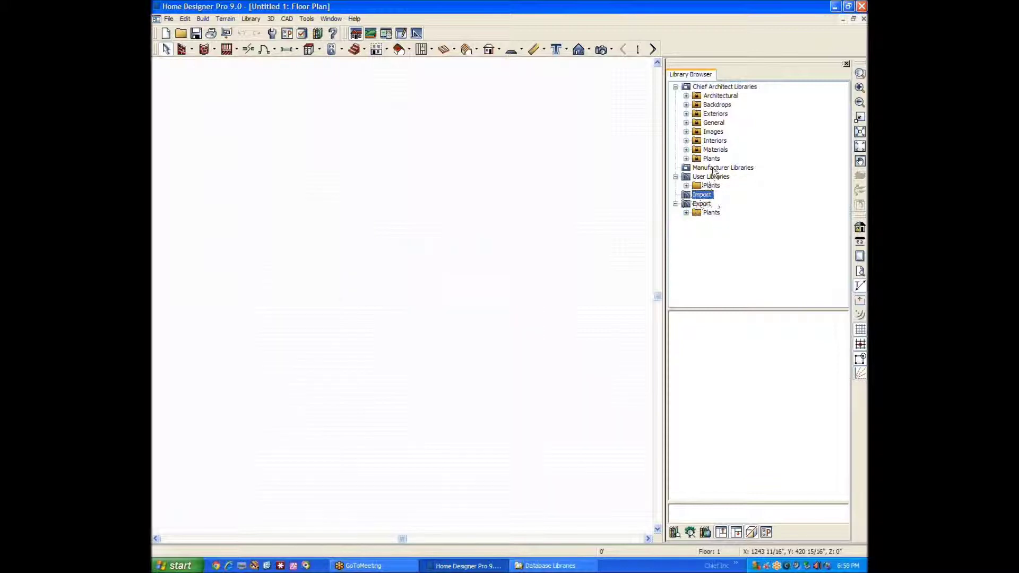
{"action": "left_click", "coordinate": [693, 212]}
{"action": "right_click", "coordinate": [693, 213]}
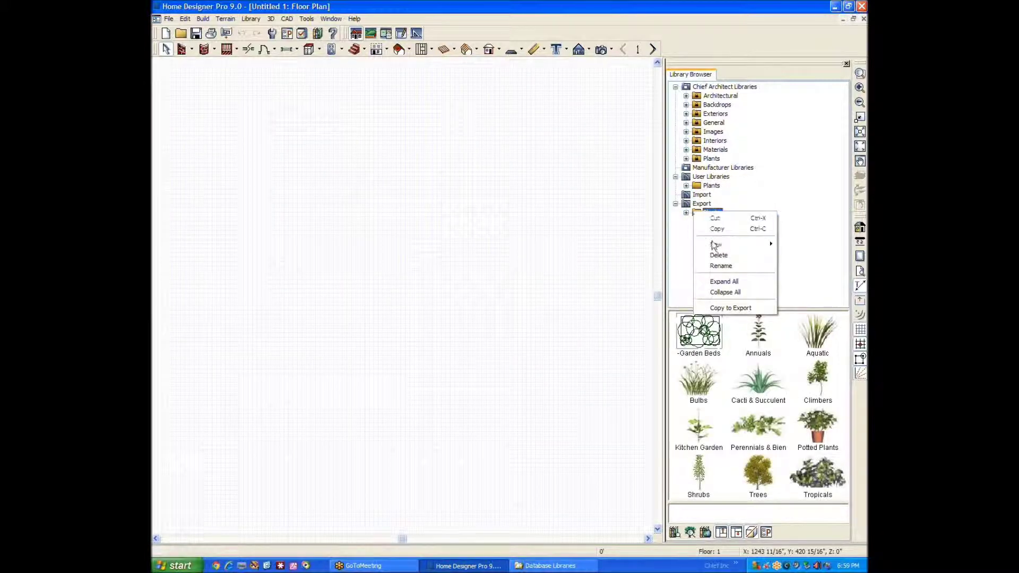
{"action": "left_click", "coordinate": [720, 256]}
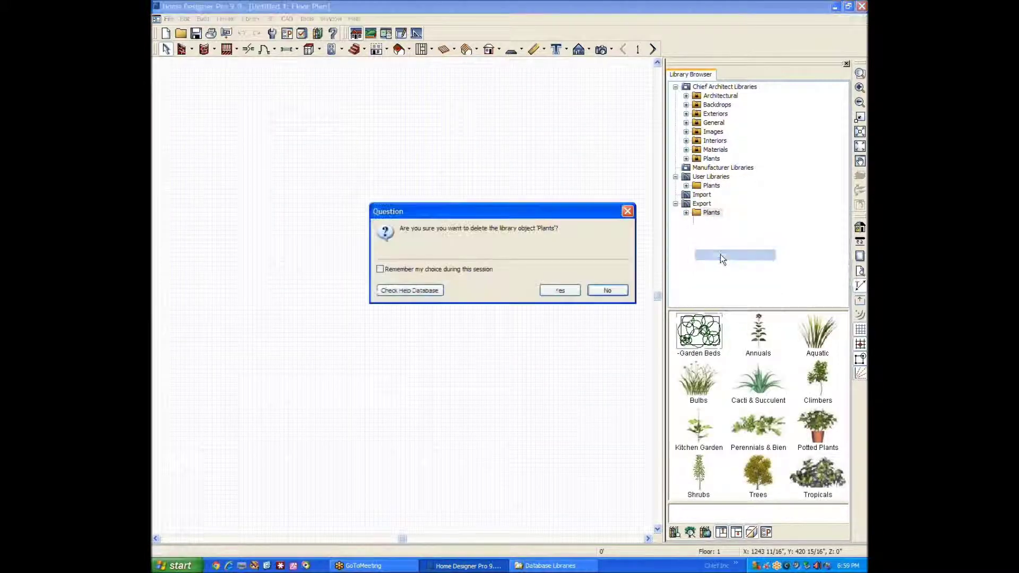
{"action": "left_click", "coordinate": [566, 289]}
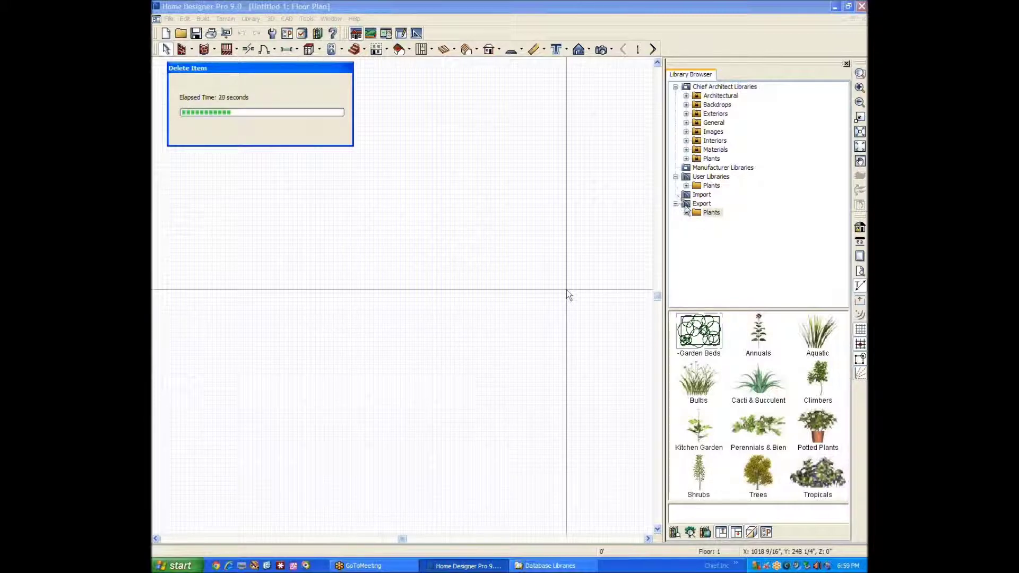
{"action": "left_click", "coordinate": [552, 566]}
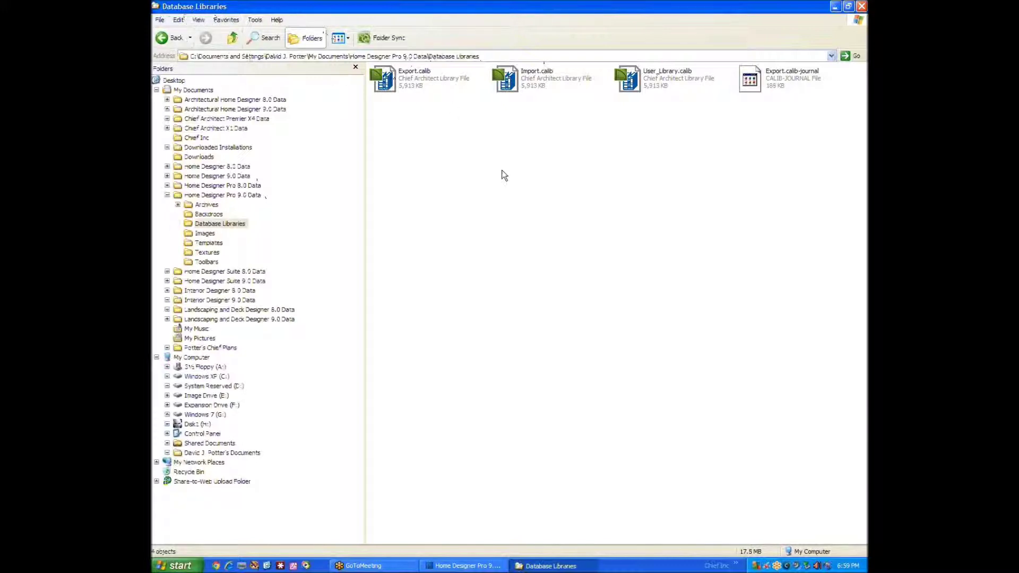
{"action": "left_click", "coordinate": [831, 8]}
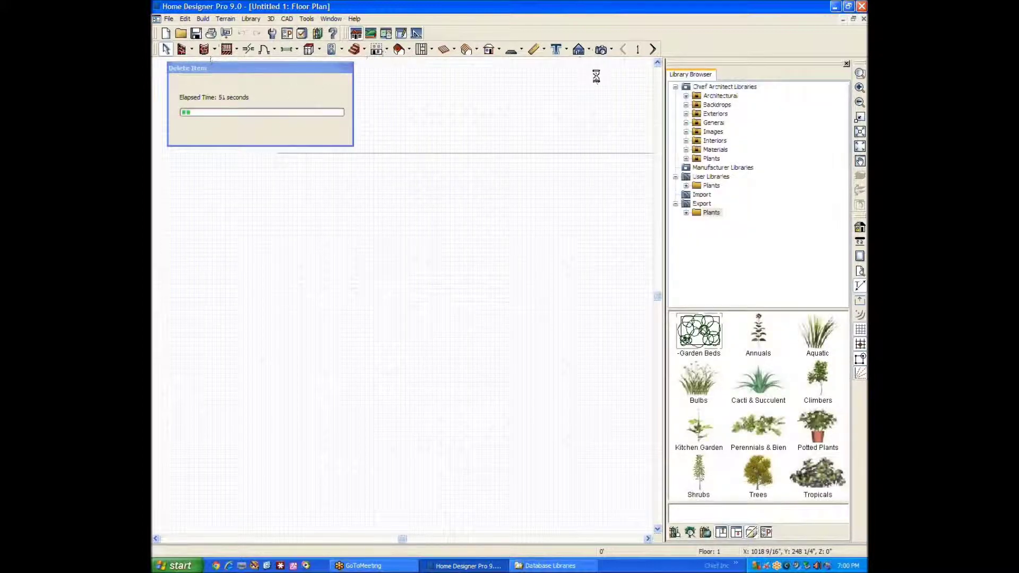
{"action": "left_click", "coordinate": [252, 19]}
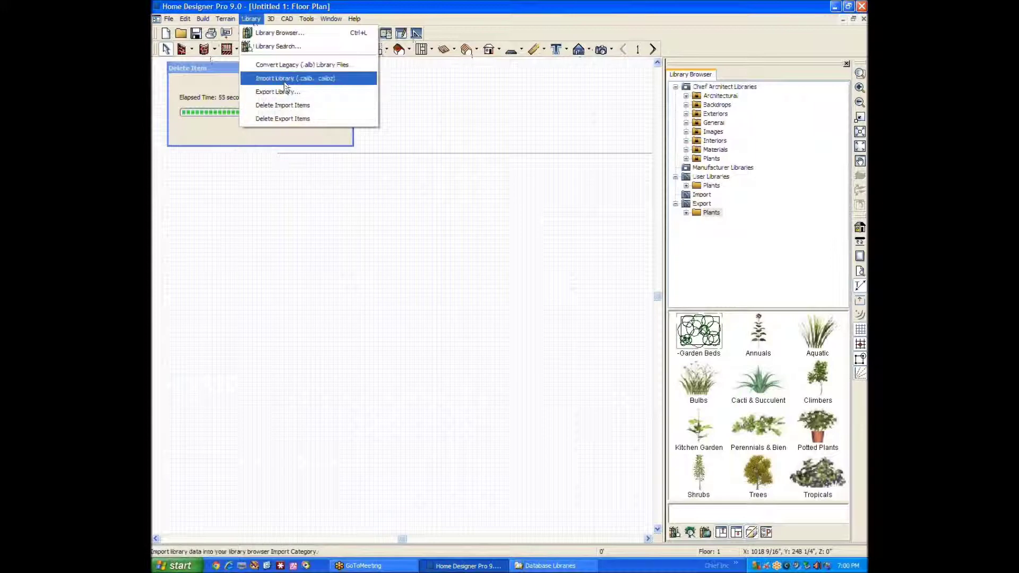
{"action": "left_click", "coordinate": [334, 78]}
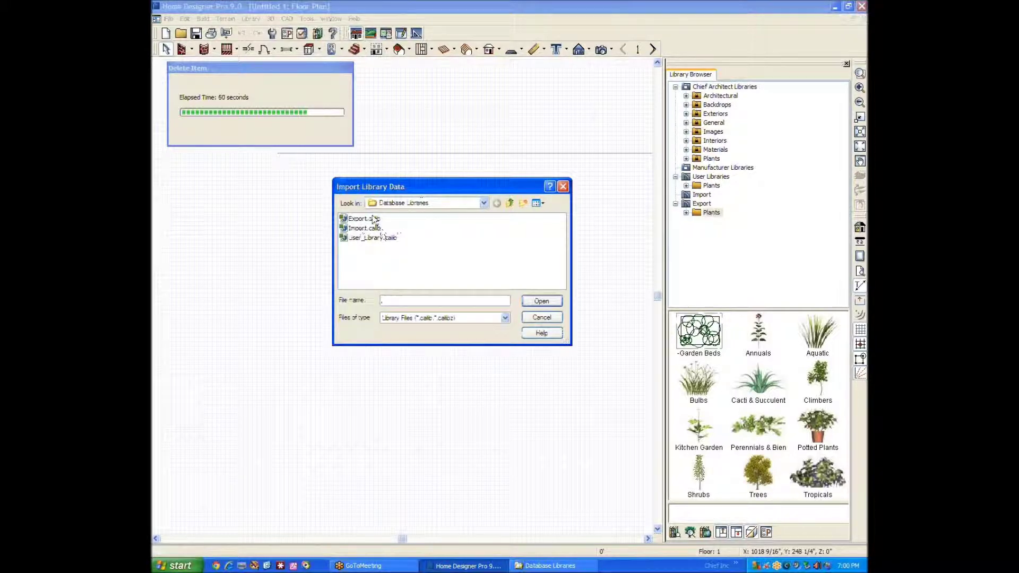
{"action": "left_click", "coordinate": [362, 229]}
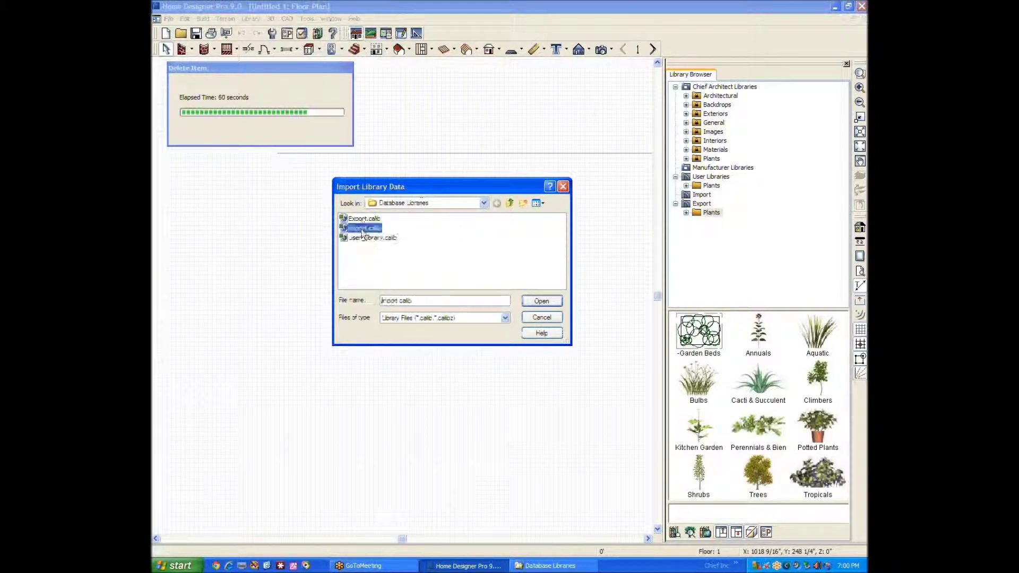
{"action": "left_click", "coordinate": [547, 318]}
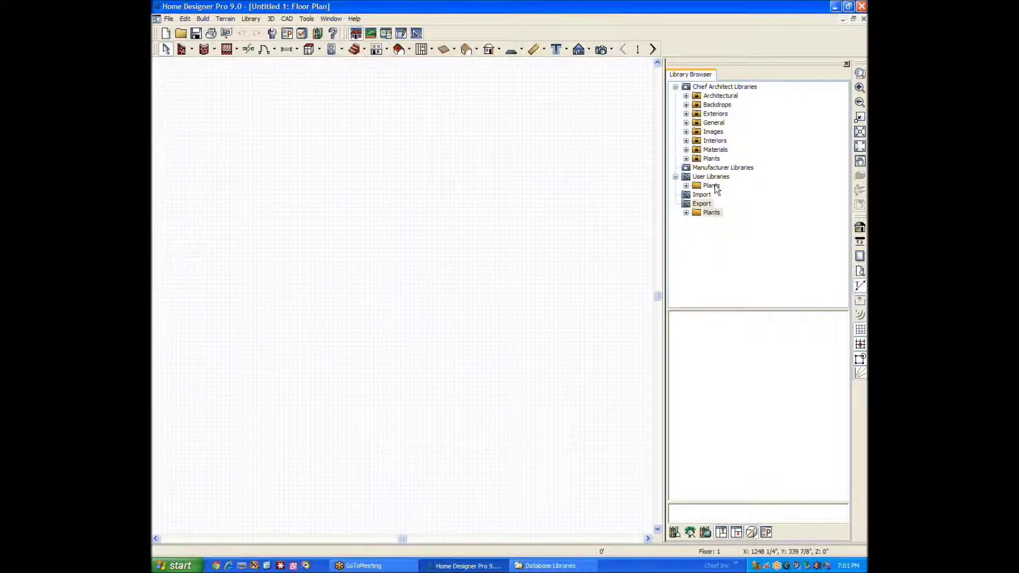
Close the Library Browser and reopen it from the Library menu to refresh Export
{"action": "right_click", "coordinate": [696, 213]}
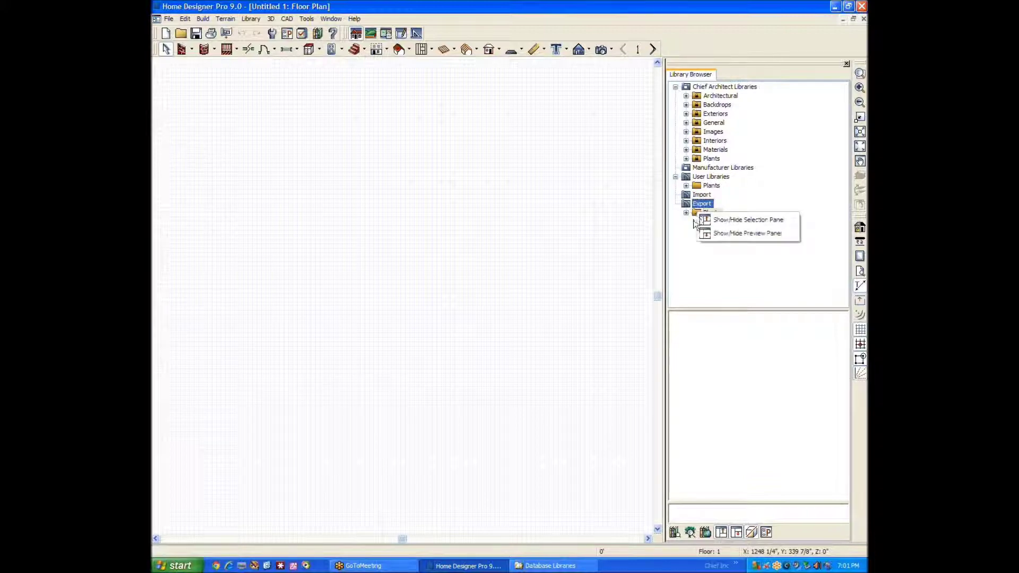
{"action": "key", "text": "Escape"}
{"action": "right_click", "coordinate": [709, 224]}
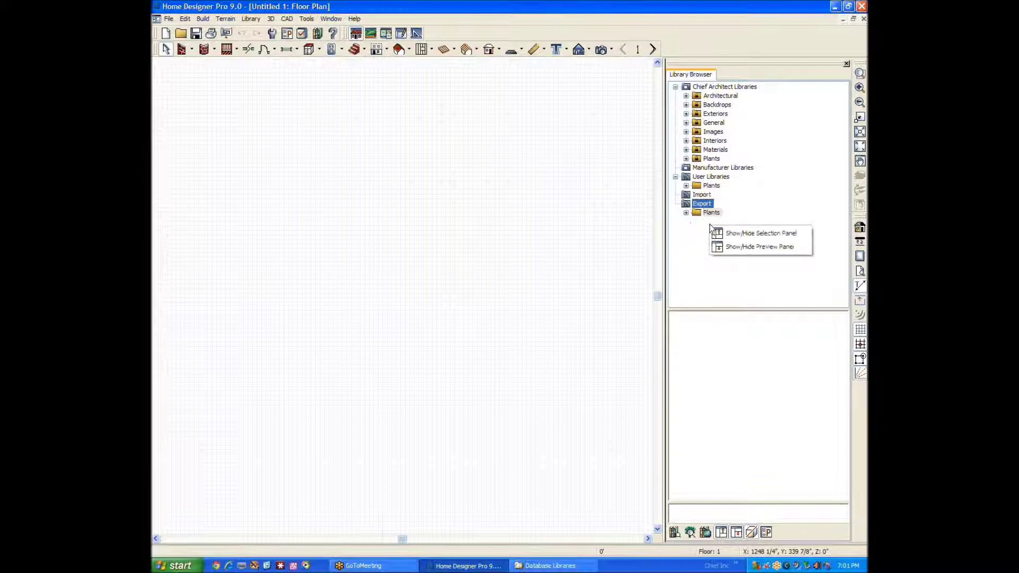
{"action": "key", "text": "Escape"}
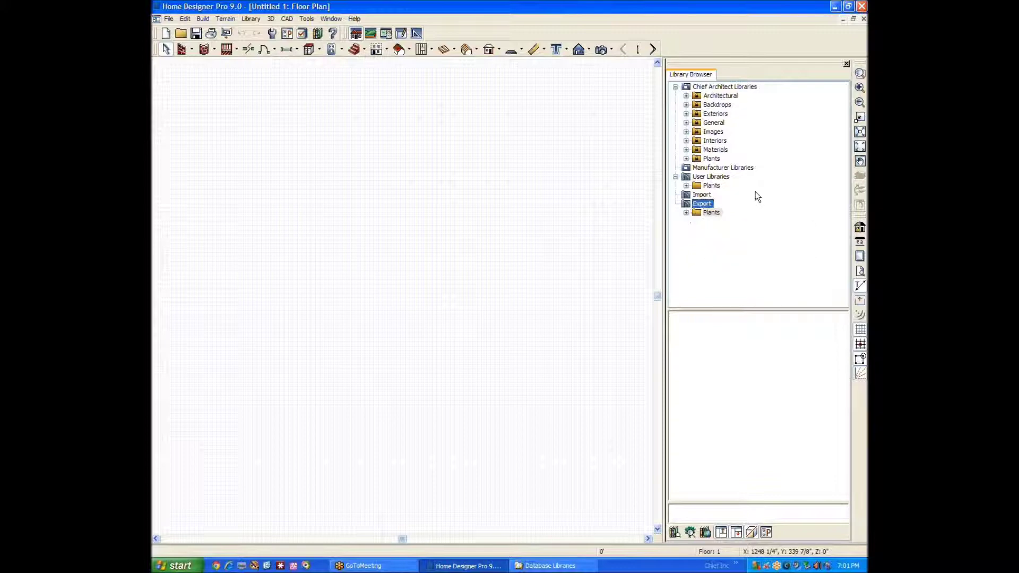
{"action": "left_click", "coordinate": [846, 64]}
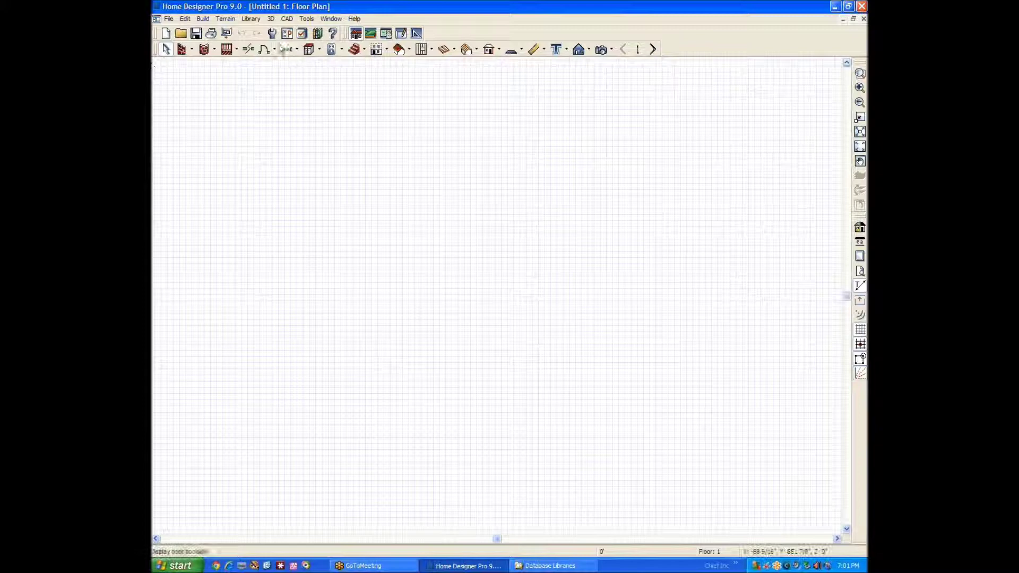
{"action": "left_click", "coordinate": [250, 19]}
{"action": "left_click", "coordinate": [251, 18]}
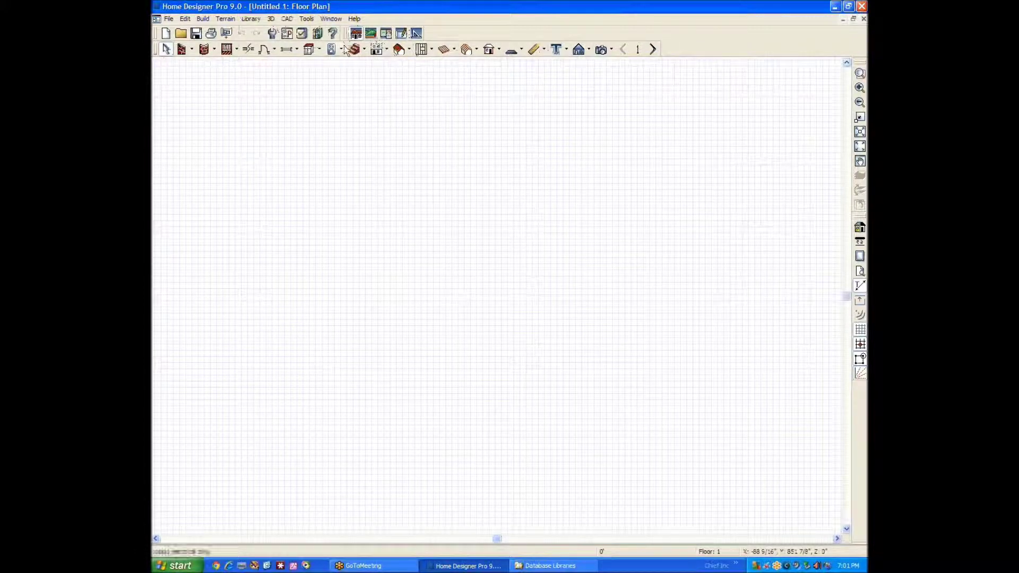
{"action": "left_click", "coordinate": [352, 49]}
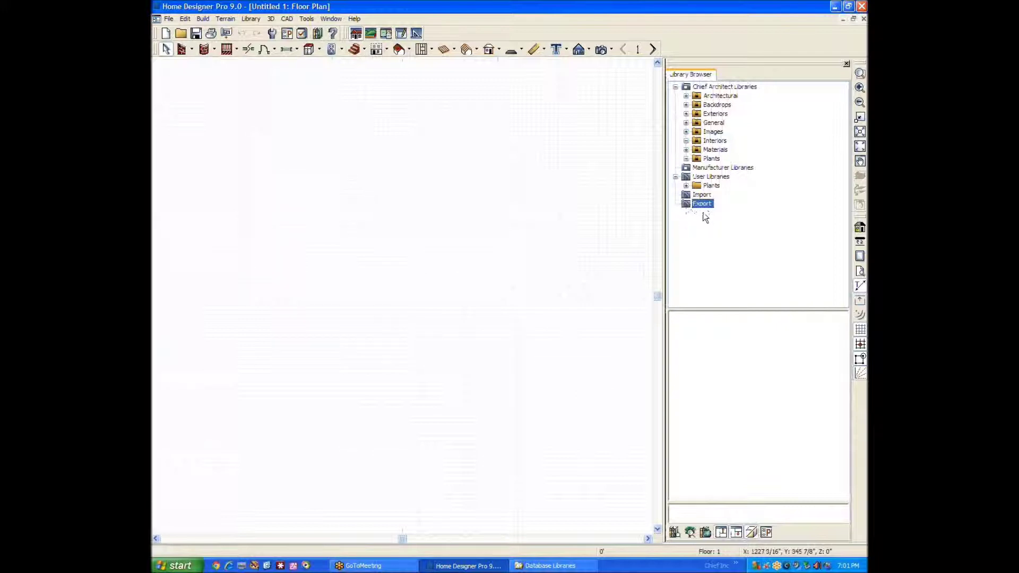
{"action": "right_click", "coordinate": [699, 213]}
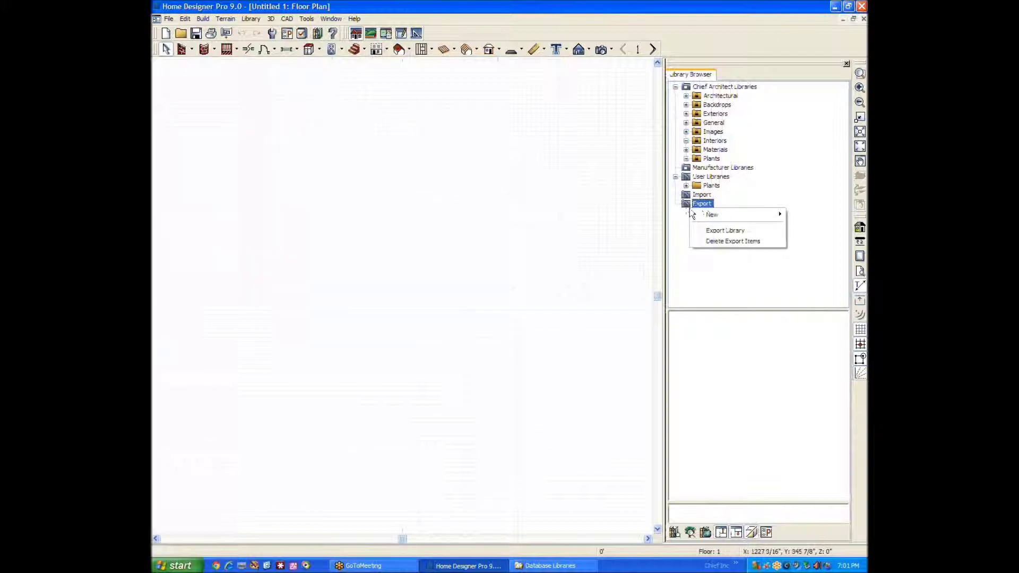
{"action": "left_click", "coordinate": [695, 262]}
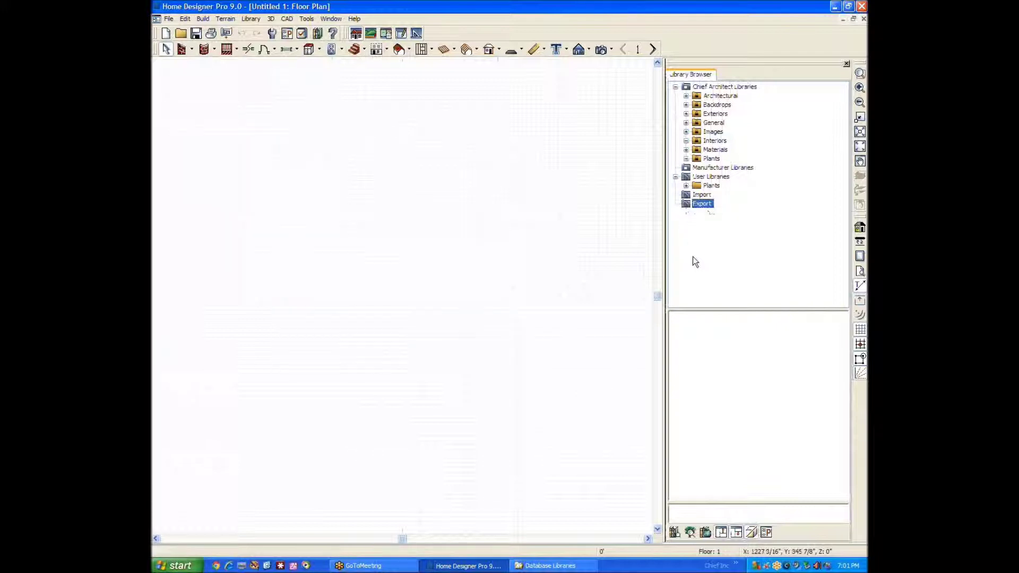
{"action": "right_click", "coordinate": [698, 185]}
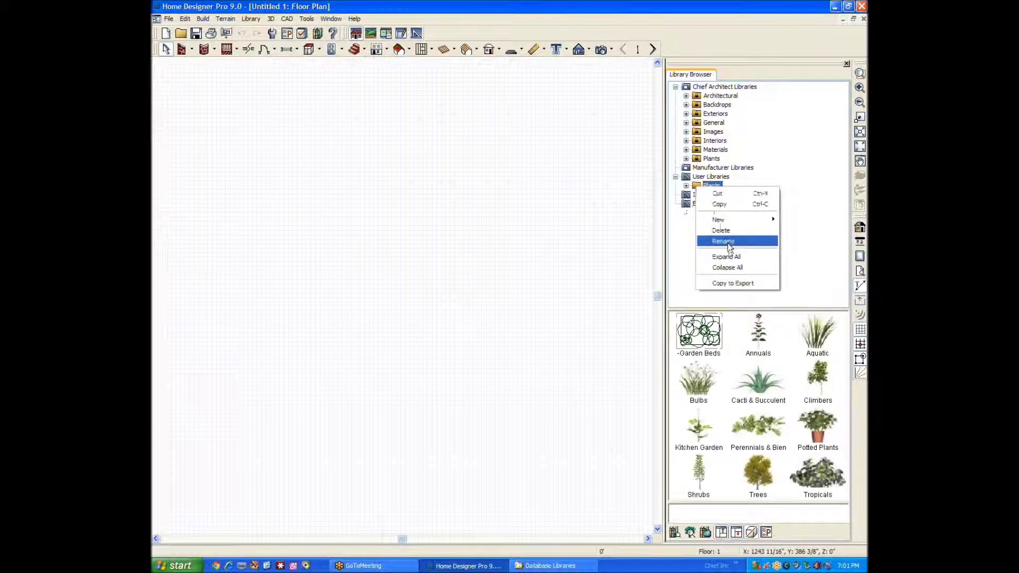
Delete the Plants library from User Libraries, confirming with Yes
{"action": "left_click", "coordinate": [728, 231]}
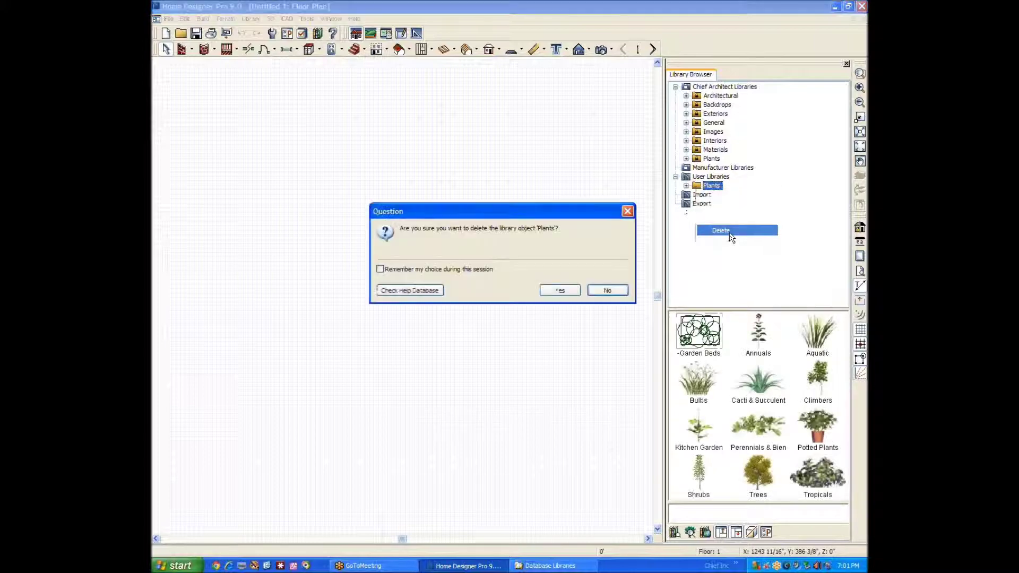
{"action": "left_click", "coordinate": [565, 290]}
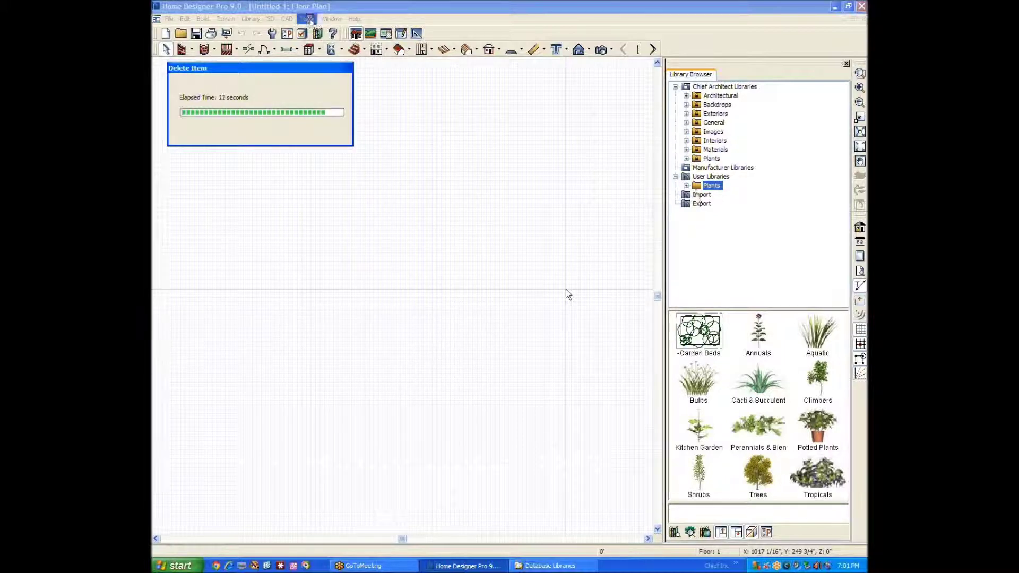
{"action": "left_click", "coordinate": [253, 19]}
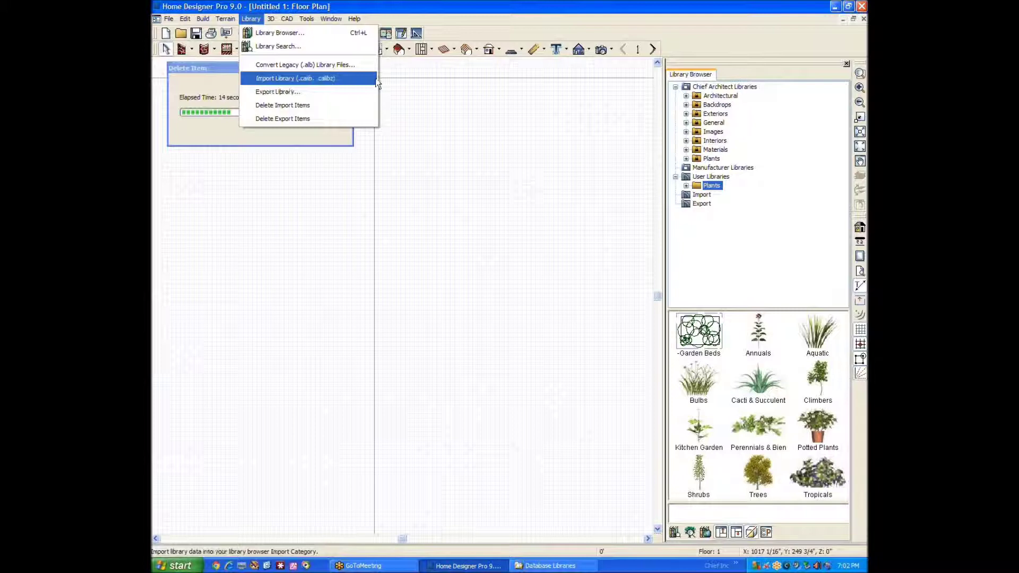
Close the Library menu without choosing a command while the deletion continues
{"action": "left_click", "coordinate": [571, 11]}
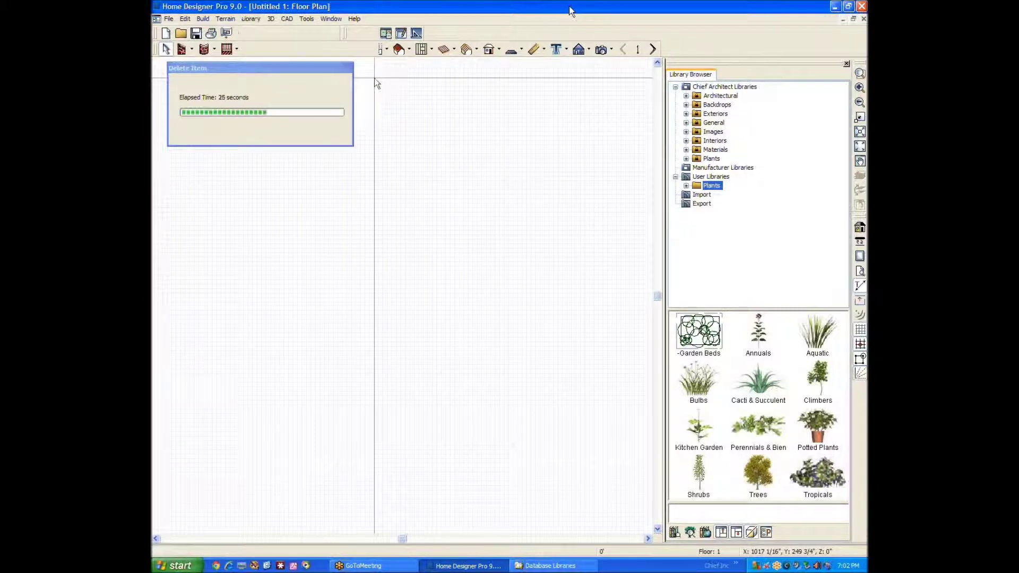